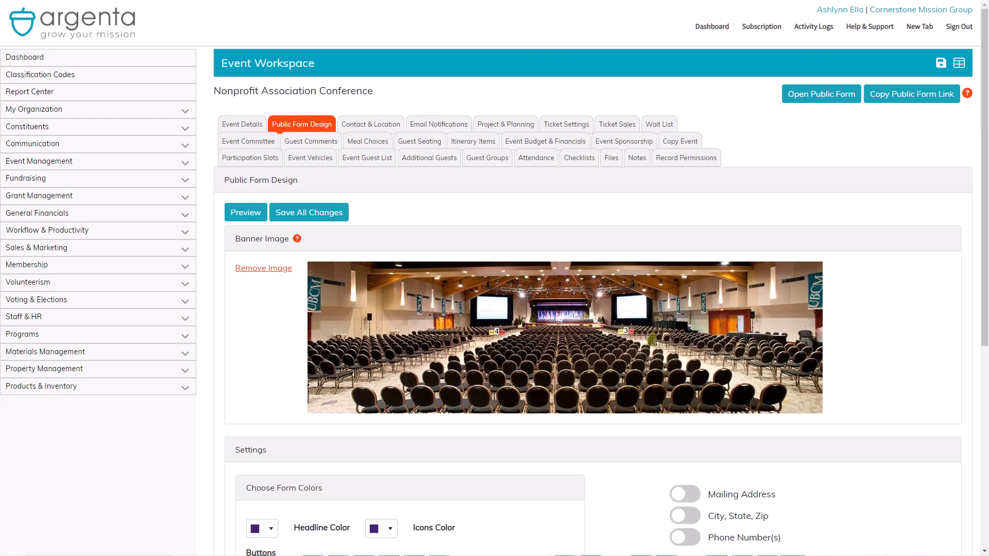
Look over the event's form design page and open Public Event Form under Event Management
{"action": "scroll", "coordinate": [495, 302], "scroll_direction": "down", "scroll_amount": 5}
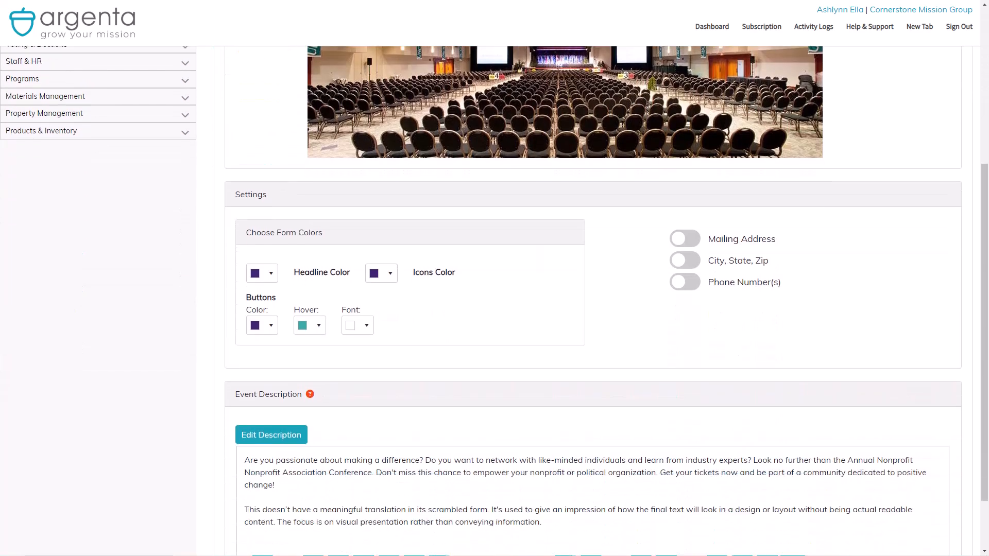
{"action": "scroll", "coordinate": [494, 301], "scroll_direction": "up", "scroll_amount": 5}
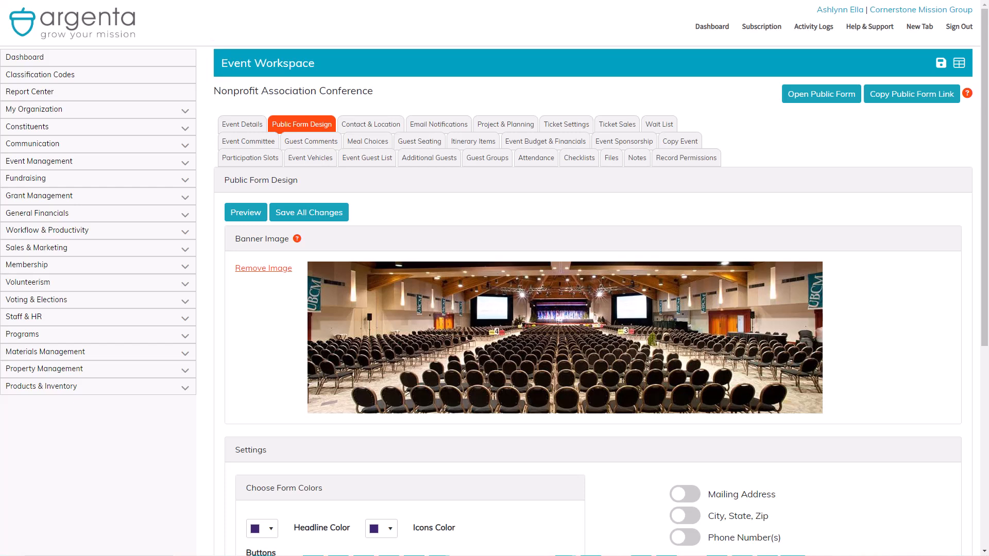
{"action": "left_click", "coordinate": [186, 164]}
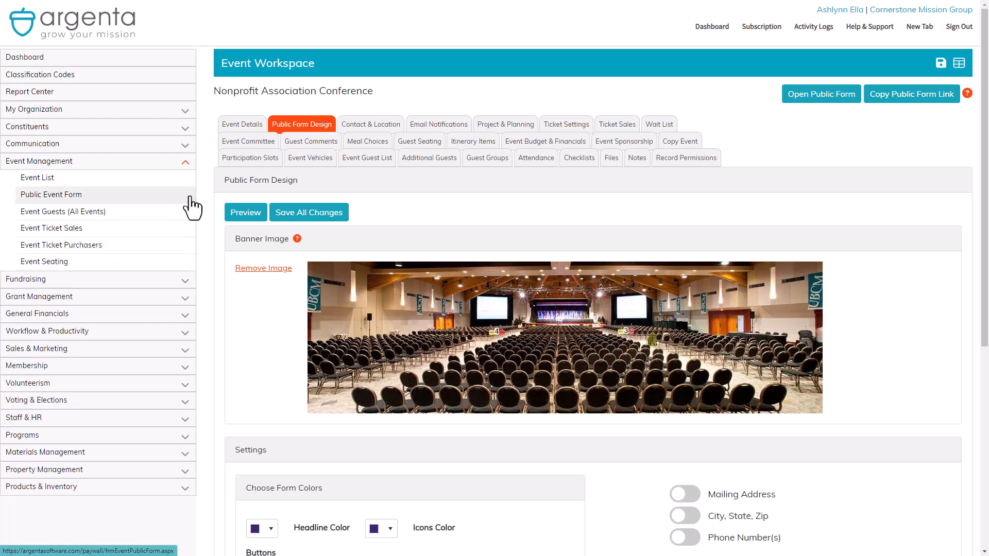
{"action": "left_click", "coordinate": [185, 194]}
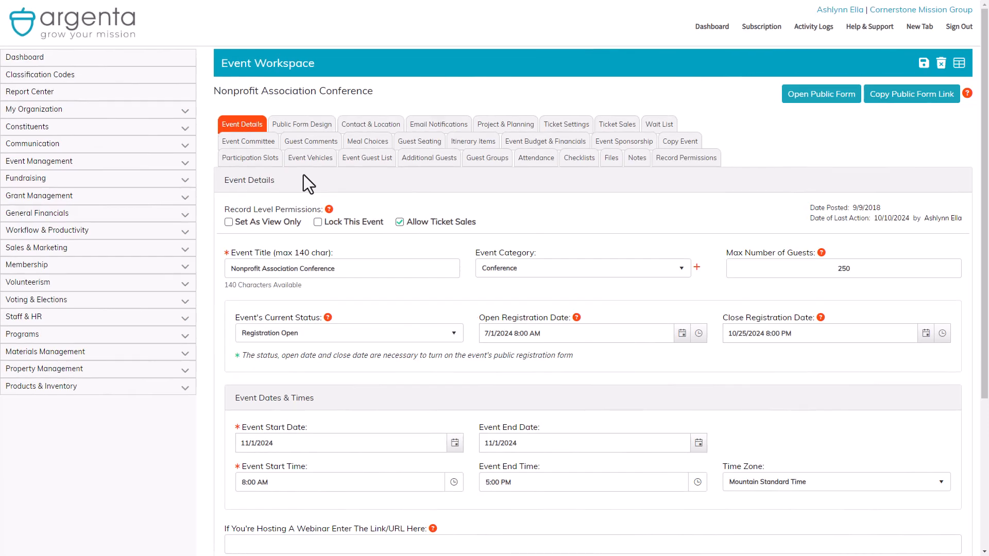
In the Nonprofit Association Conference's Public Form Design, upload NPConference.png and save it as the banner image
{"action": "left_click", "coordinate": [308, 127]}
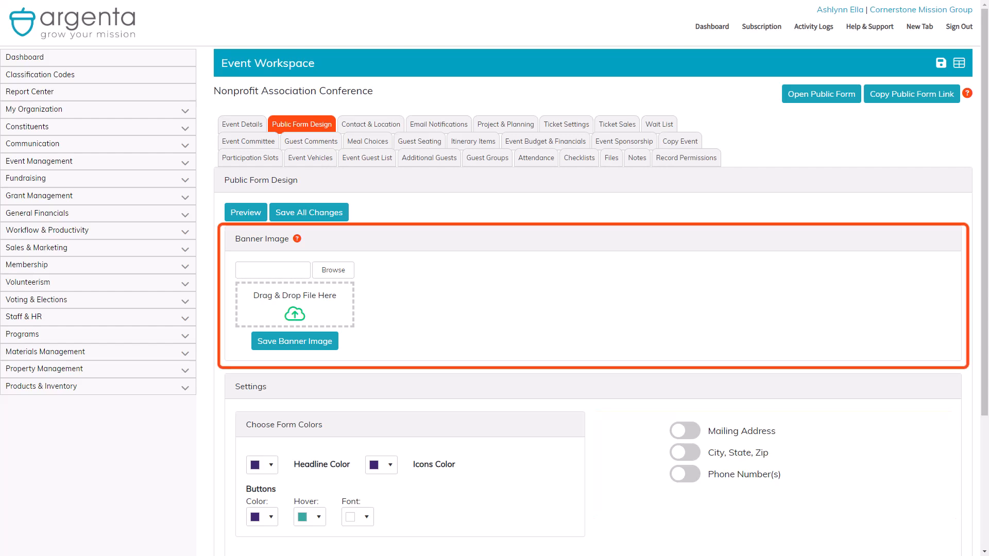
{"action": "scroll", "coordinate": [592, 302], "scroll_direction": "down", "scroll_amount": 3}
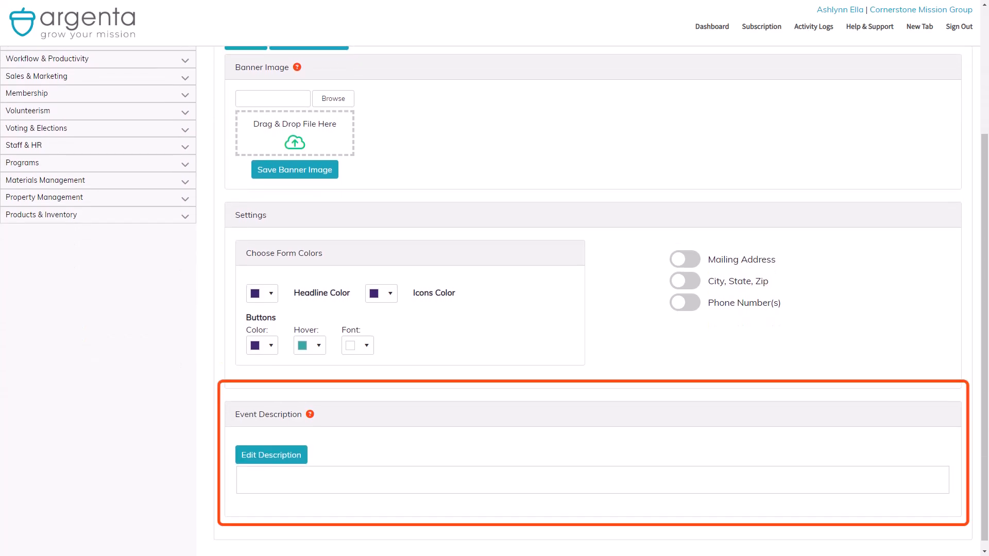
{"action": "scroll", "coordinate": [593, 301], "scroll_direction": "up", "scroll_amount": 3}
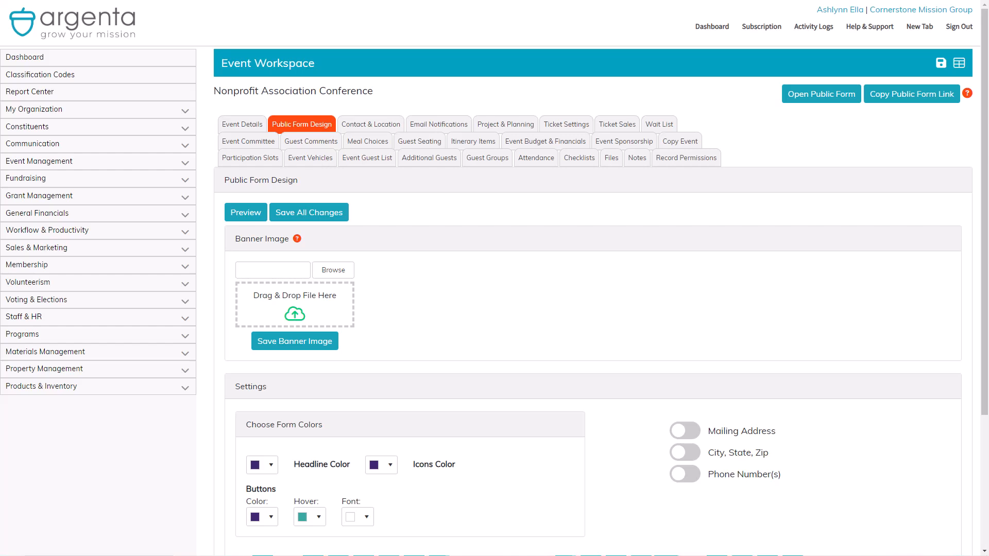
{"action": "left_click_drag", "start_coordinate": [8, 551], "coordinate": [283, 309]}
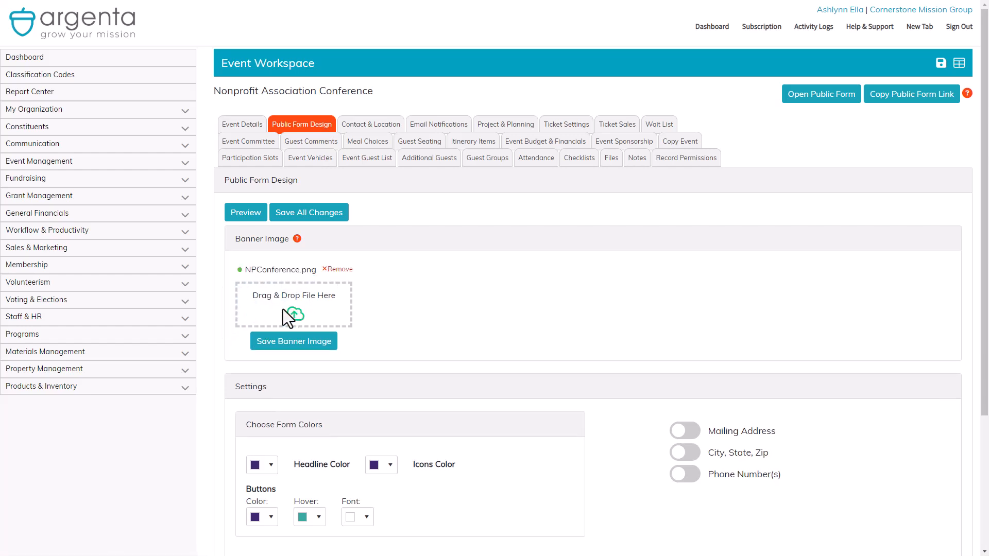
{"action": "left_click", "coordinate": [287, 349]}
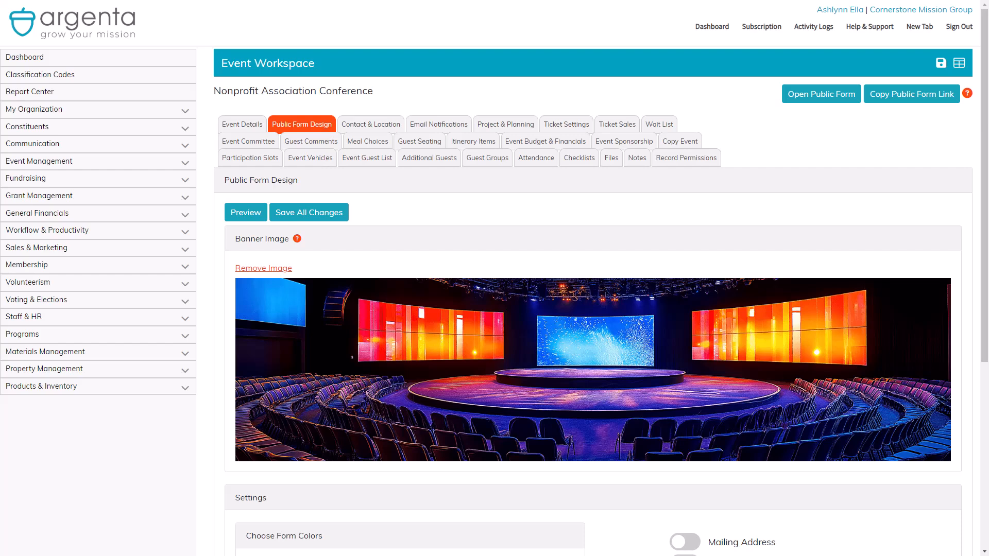
Read the help note on banner image requirements and close it
{"action": "left_click", "coordinate": [298, 240]}
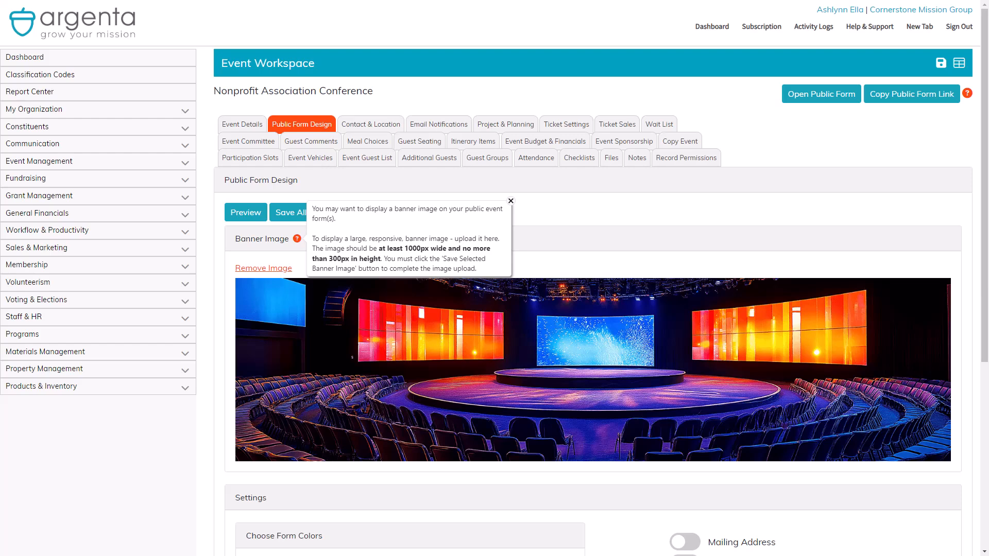
{"action": "left_click", "coordinate": [512, 201]}
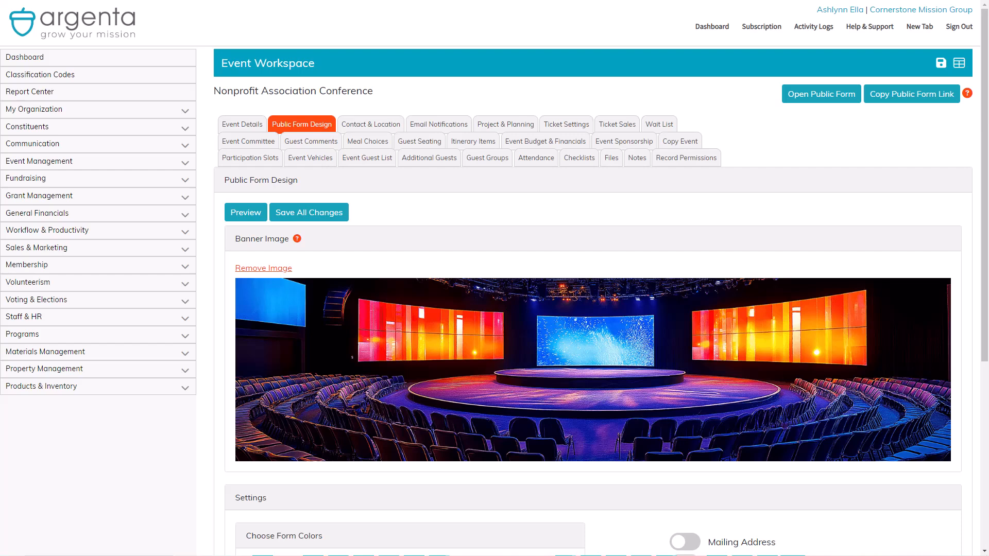
Set the form's headline color to a dark pink swatch from the standard palette
{"action": "scroll", "coordinate": [593, 302], "scroll_direction": "down", "scroll_amount": 6}
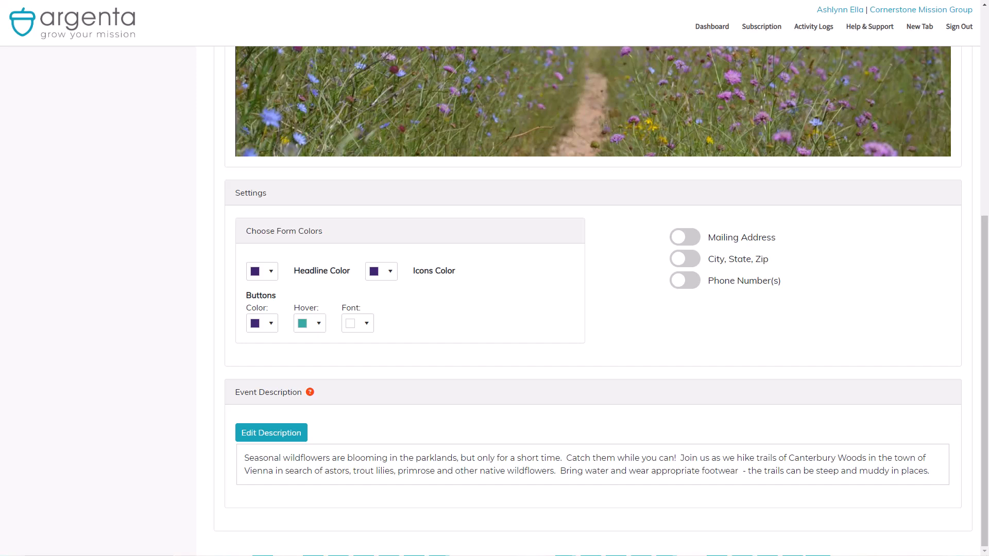
{"action": "left_click", "coordinate": [262, 271]}
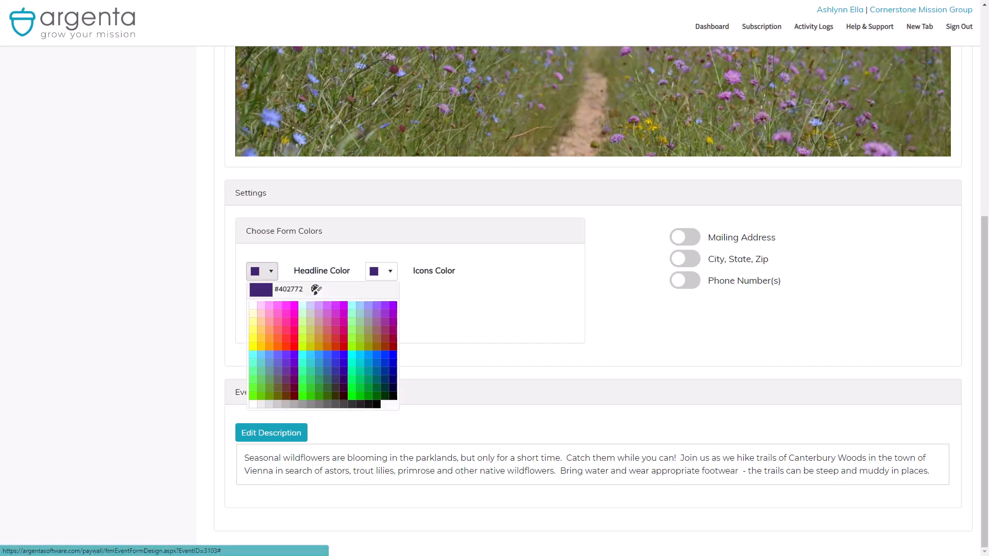
{"action": "left_click", "coordinate": [335, 338]}
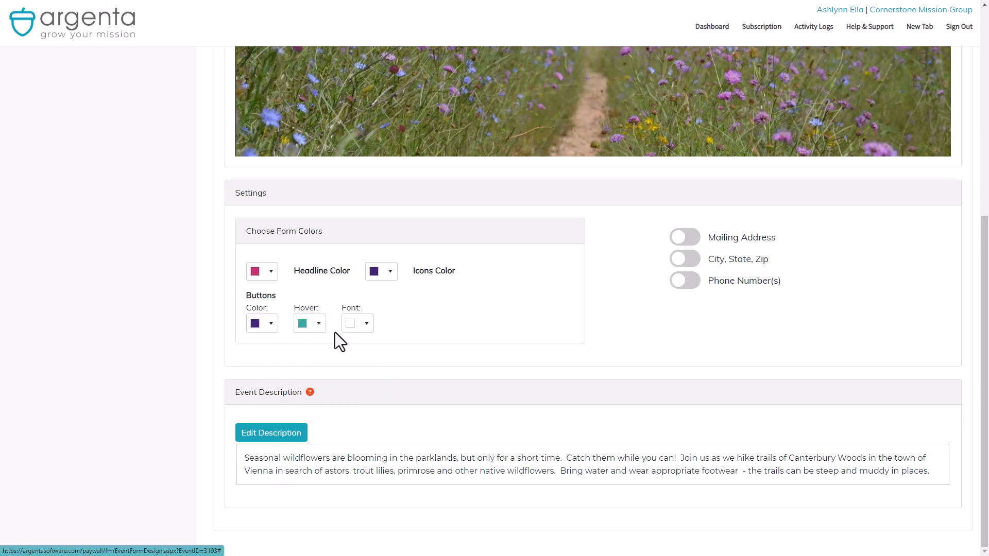
Set the headline color to the custom purple #6b54ac using the custom color picker
{"action": "left_click", "coordinate": [273, 277]}
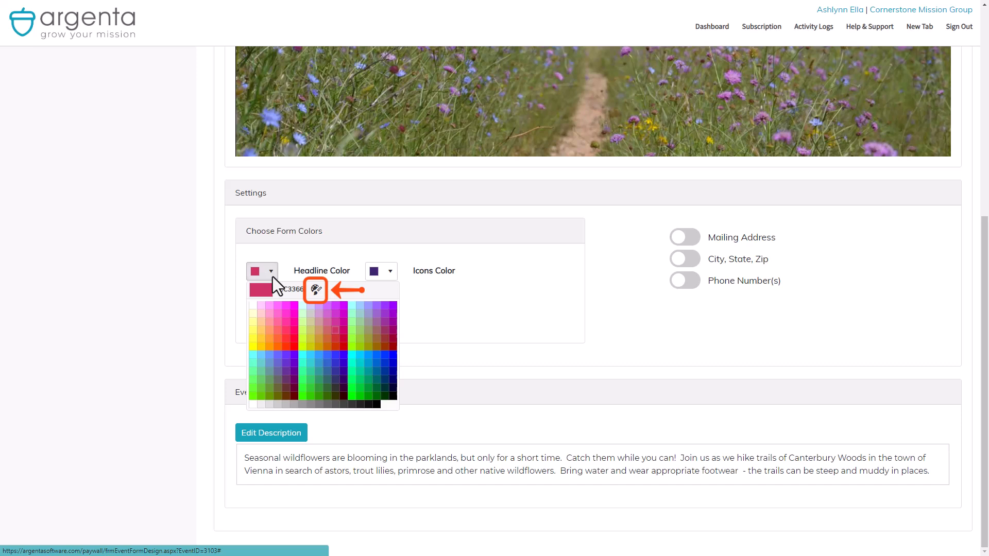
{"action": "left_click", "coordinate": [317, 290]}
{"action": "left_click", "coordinate": [499, 303]}
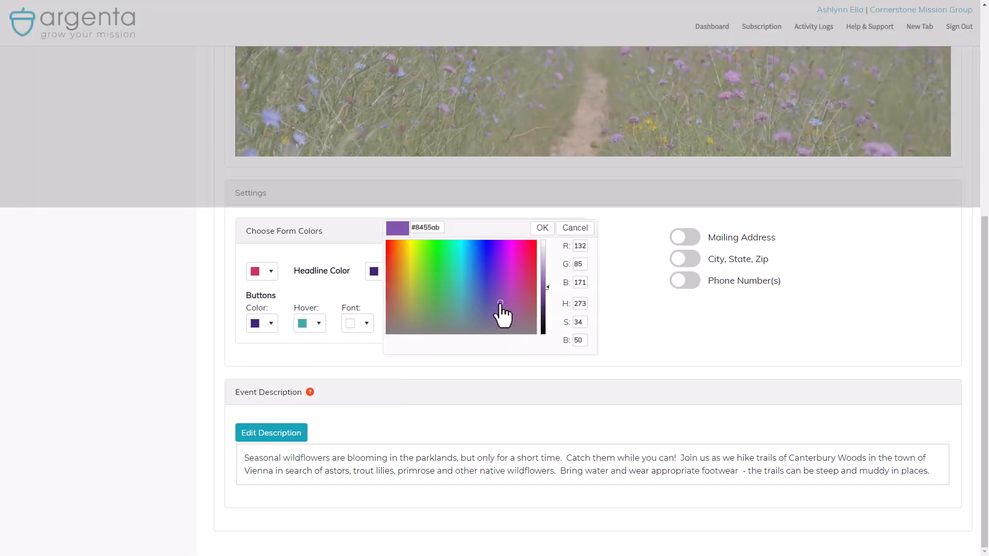
{"action": "left_click", "coordinate": [493, 303]}
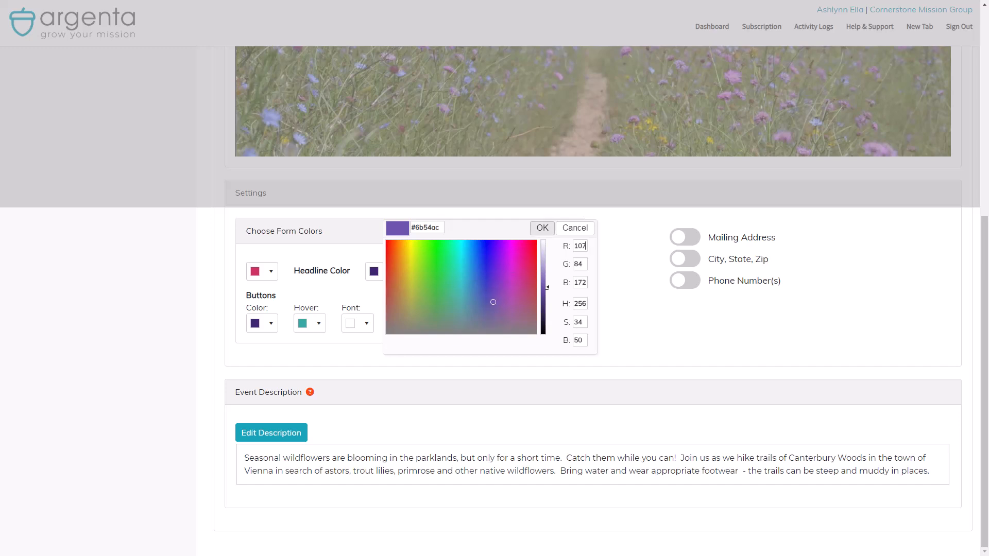
{"action": "left_click", "coordinate": [542, 228]}
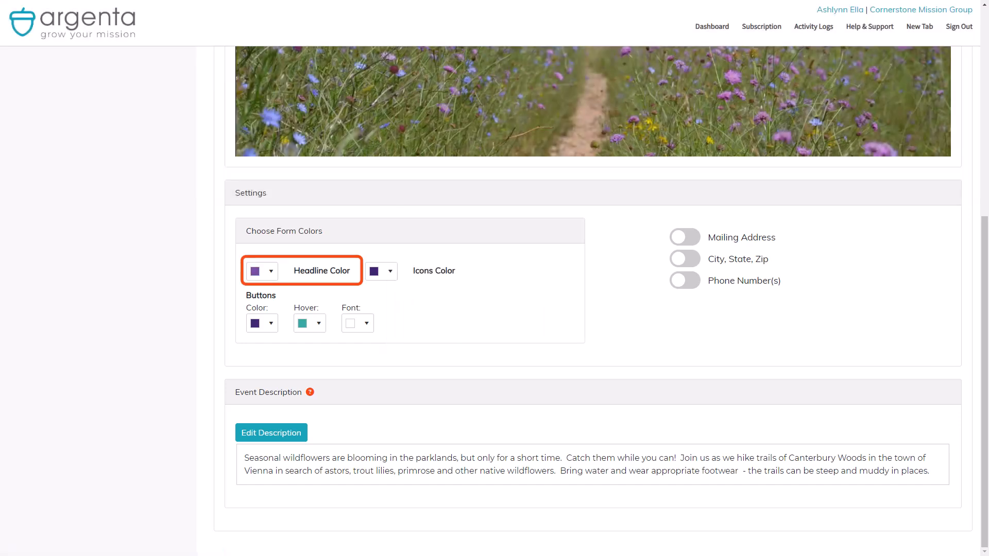
Set the icons color to the custom hex value #cc0066
{"action": "left_click", "coordinate": [390, 277]}
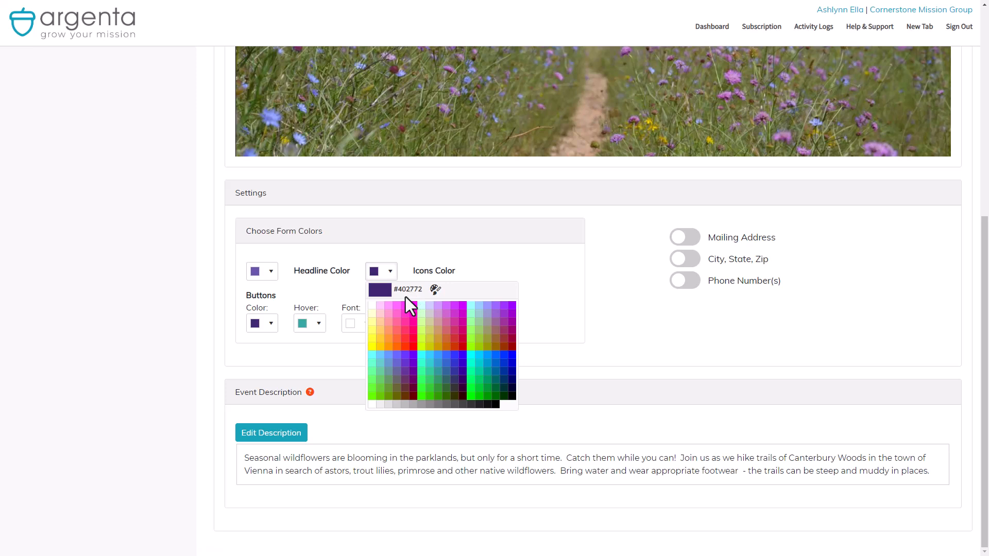
{"action": "left_click", "coordinate": [435, 290]}
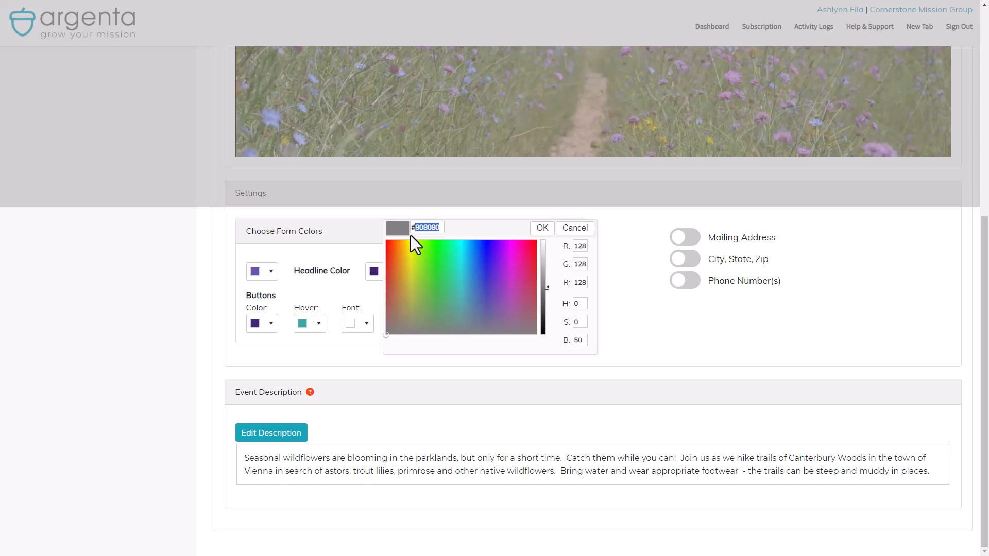
{"action": "type", "text": "cc0066"}
{"action": "left_click", "coordinate": [542, 228]}
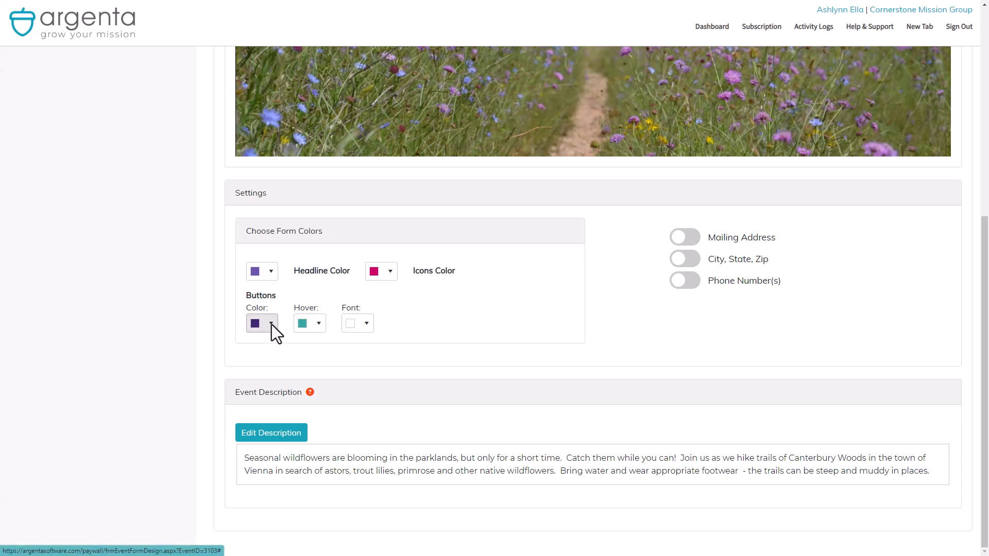
Set the button color to custom RGB 96, 160, 99 and the button hover color to a dark green palette swatch
{"action": "left_click", "coordinate": [271, 324]}
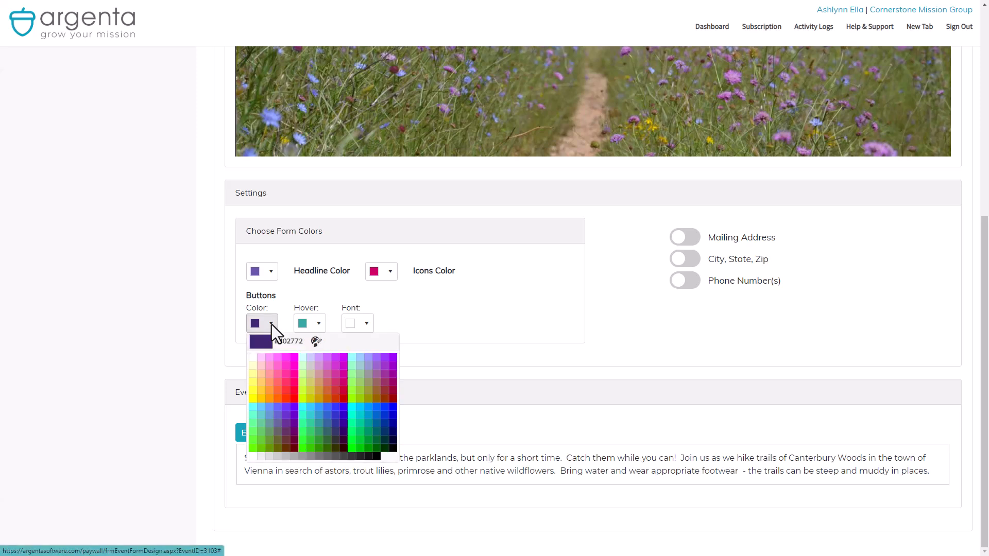
{"action": "left_click", "coordinate": [316, 343]}
{"action": "left_click_drag", "start_coordinate": [586, 246], "coordinate": [572, 282]}
{"action": "type", "text": "96160"}
{"action": "type", "text": "99"}
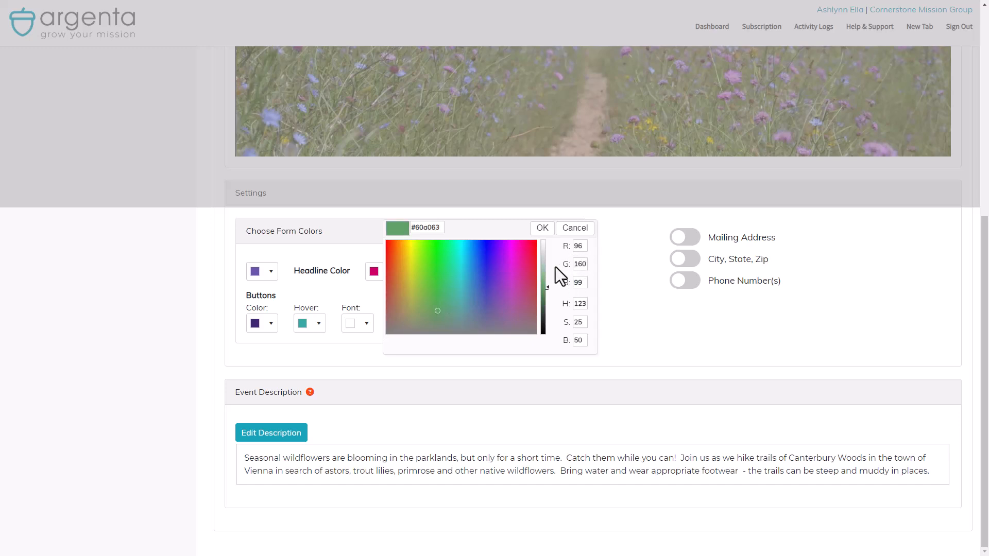
{"action": "left_click", "coordinate": [547, 229]}
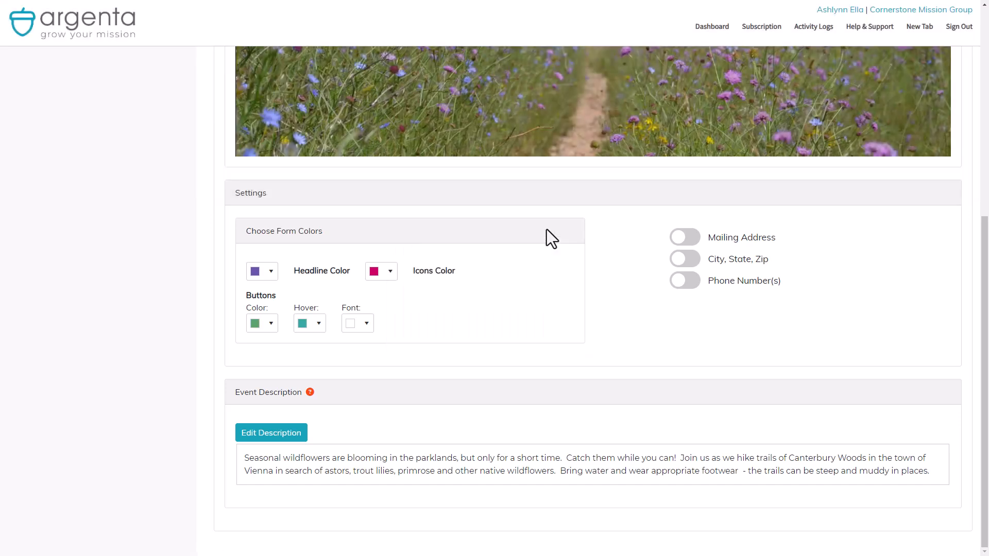
{"action": "left_click", "coordinate": [317, 323]}
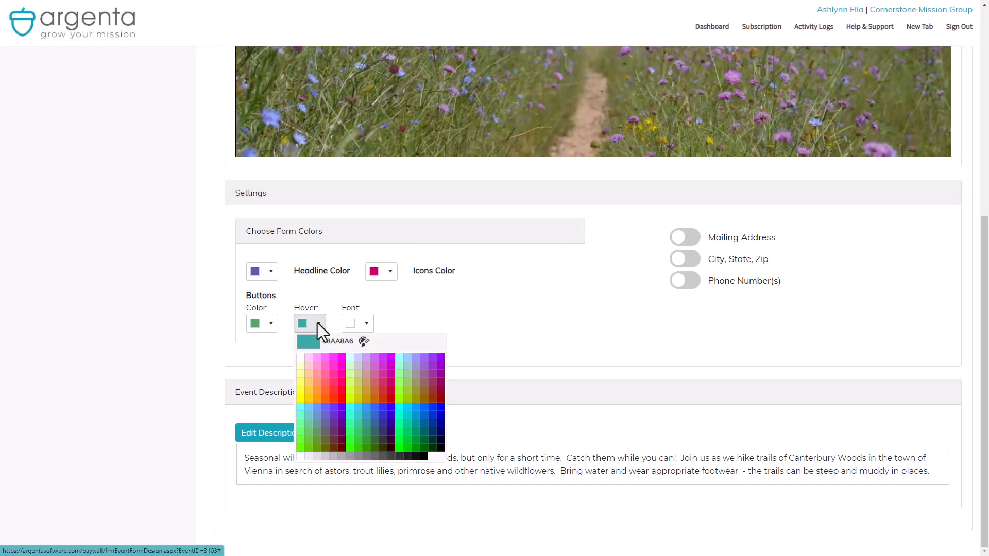
{"action": "left_click", "coordinate": [426, 442]}
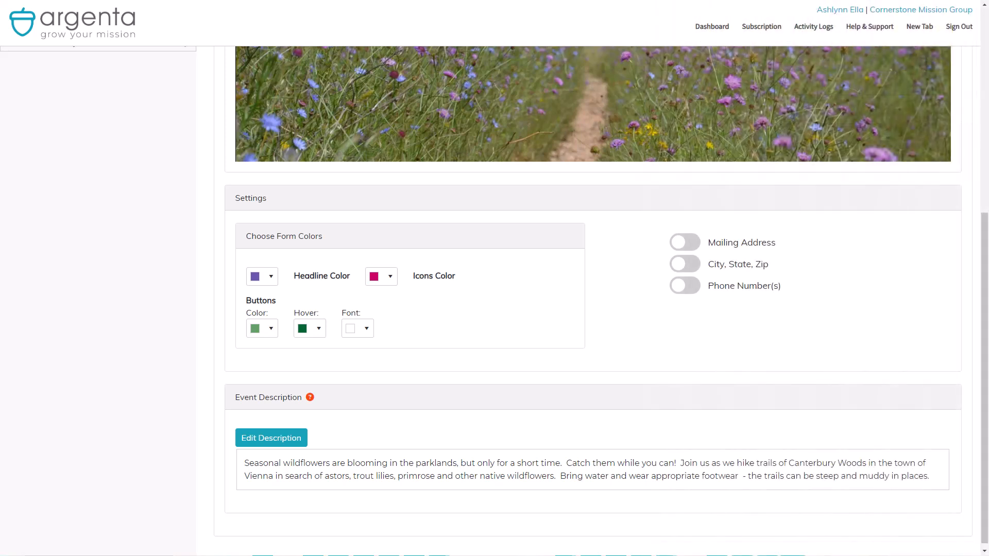
Enable the City, State, Zip and Phone Number(s) fields on the public form
{"action": "left_click", "coordinate": [693, 266]}
{"action": "left_click", "coordinate": [693, 285]}
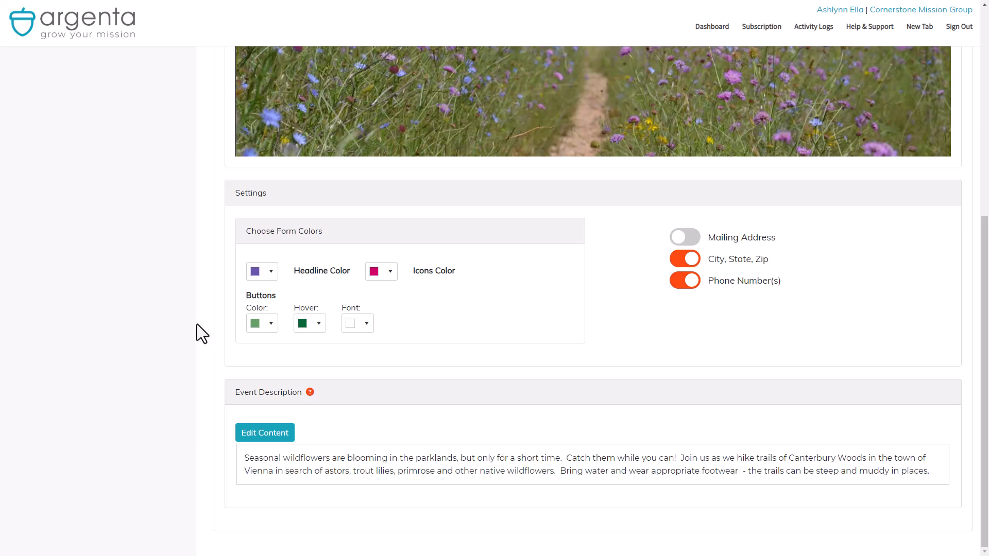
Edit the event description and add the heading "It's That Time Again" above the wildflower paragraph
{"action": "left_click", "coordinate": [266, 437]}
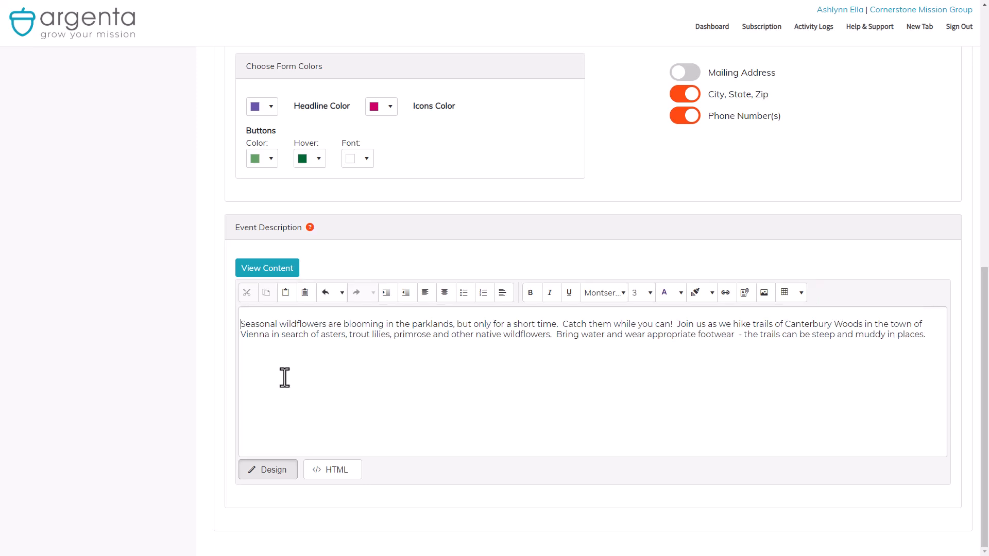
{"action": "key", "text": "Return"}
{"action": "key", "text": "Up"}
{"action": "type", "text": "It's That Time Again"}
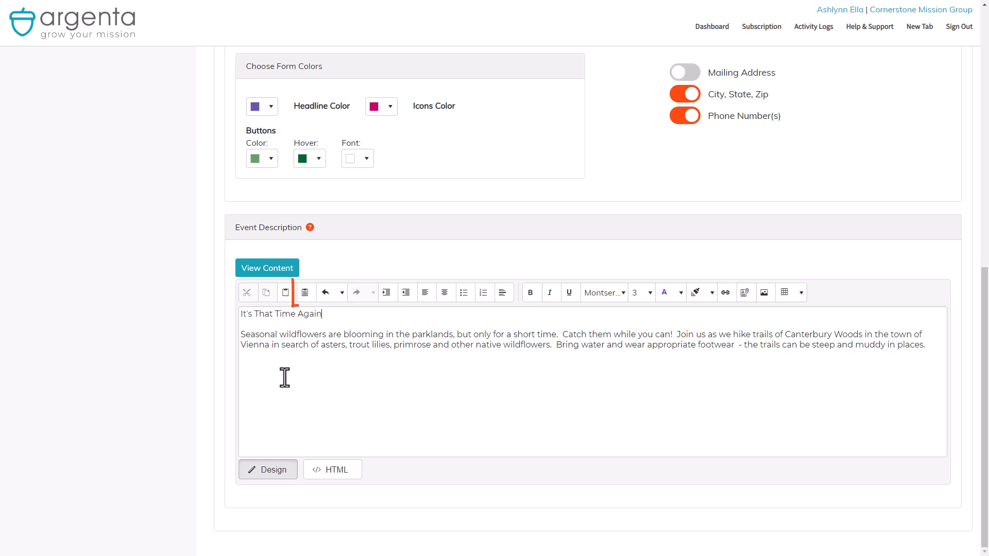
Format the "It's That Time Again" heading in font size 4, purple and bold
{"action": "key", "text": "shift+Home"}
{"action": "left_click", "coordinate": [639, 303]}
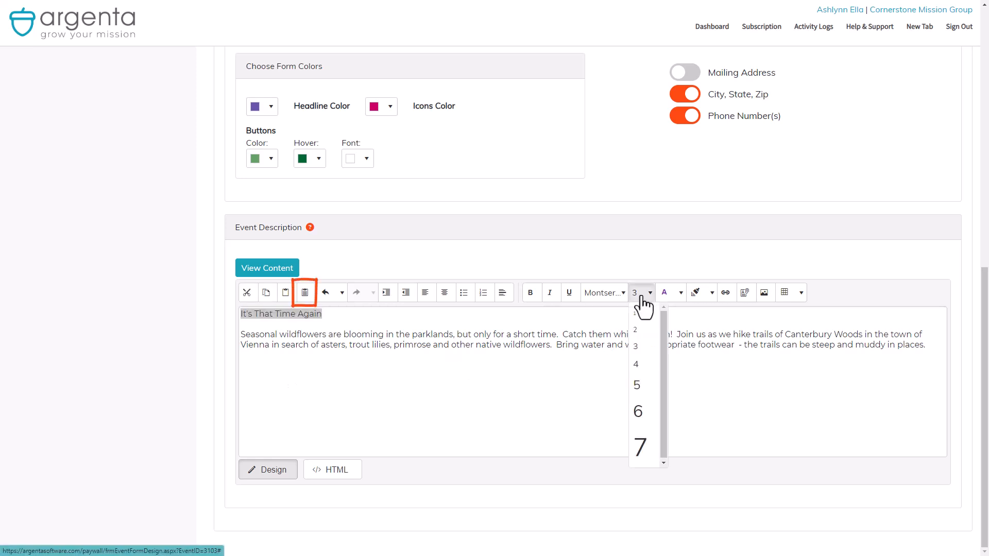
{"action": "left_click", "coordinate": [646, 359]}
{"action": "left_click", "coordinate": [682, 293]}
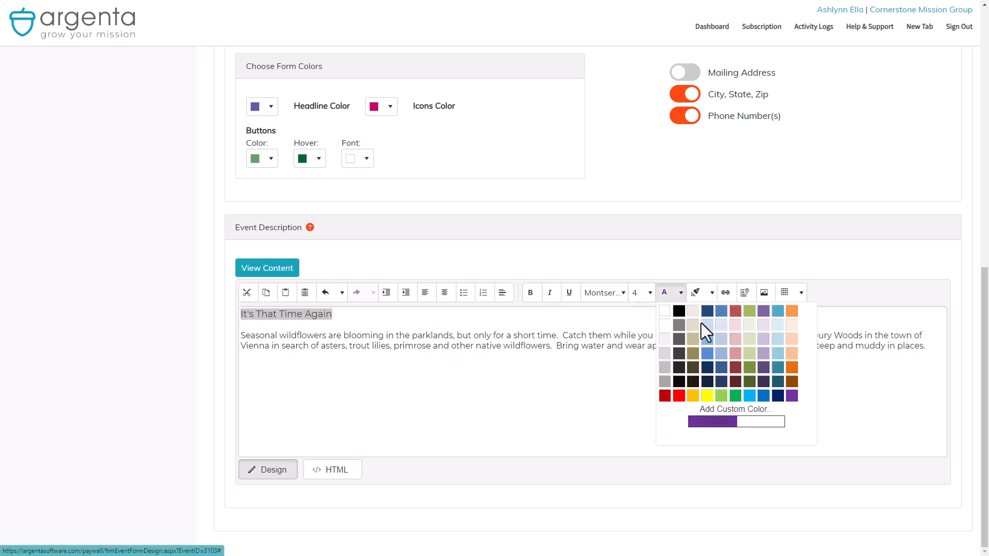
{"action": "left_click", "coordinate": [765, 386]}
{"action": "left_click", "coordinate": [530, 292]}
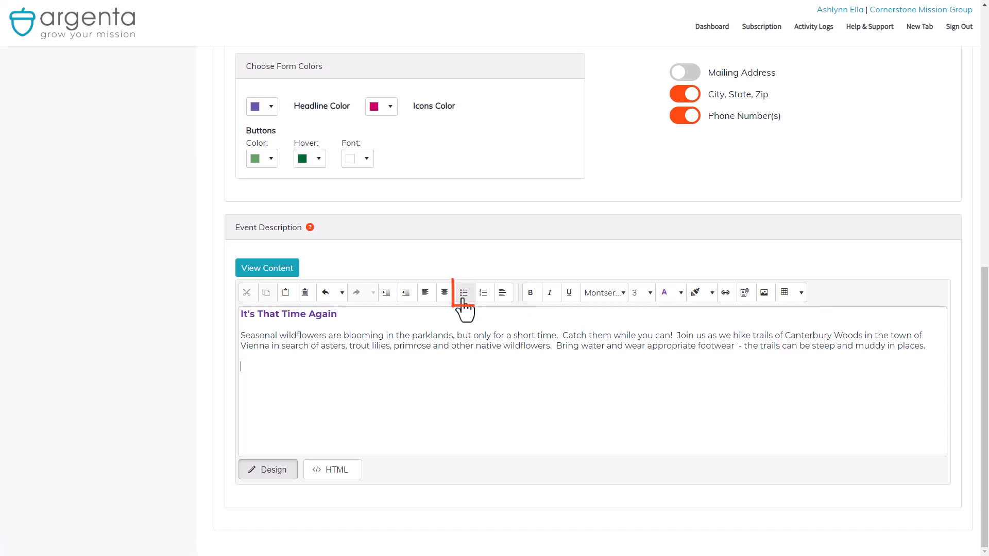
Add "Bring a friend.", "Wear comfortable shoes.", "Make sure you have water." and "Bug repellant is strongly encouraged." as bullets and convert them to a numbered list
{"action": "left_click", "coordinate": [463, 299]}
{"action": "type", "text": "Bring a friend."}
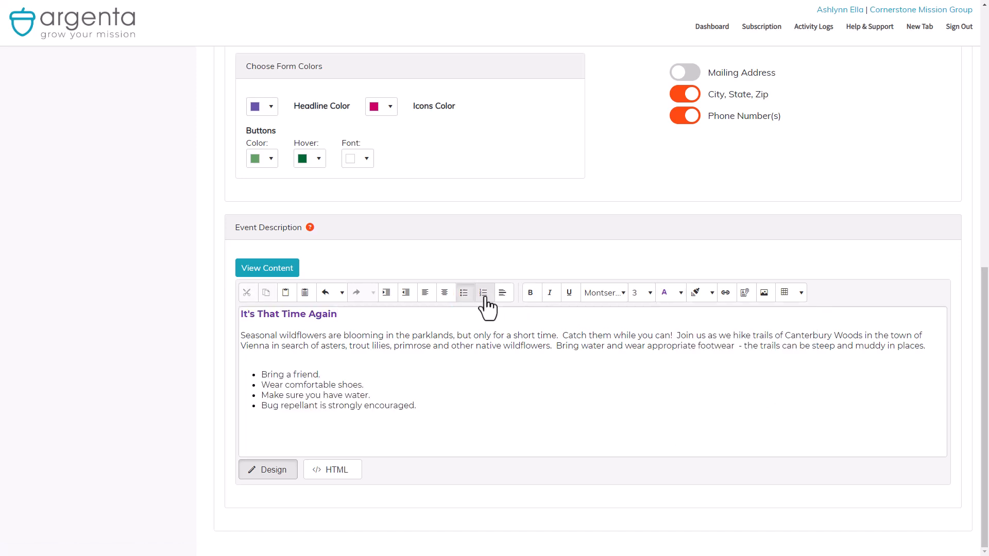
{"action": "left_click", "coordinate": [483, 294]}
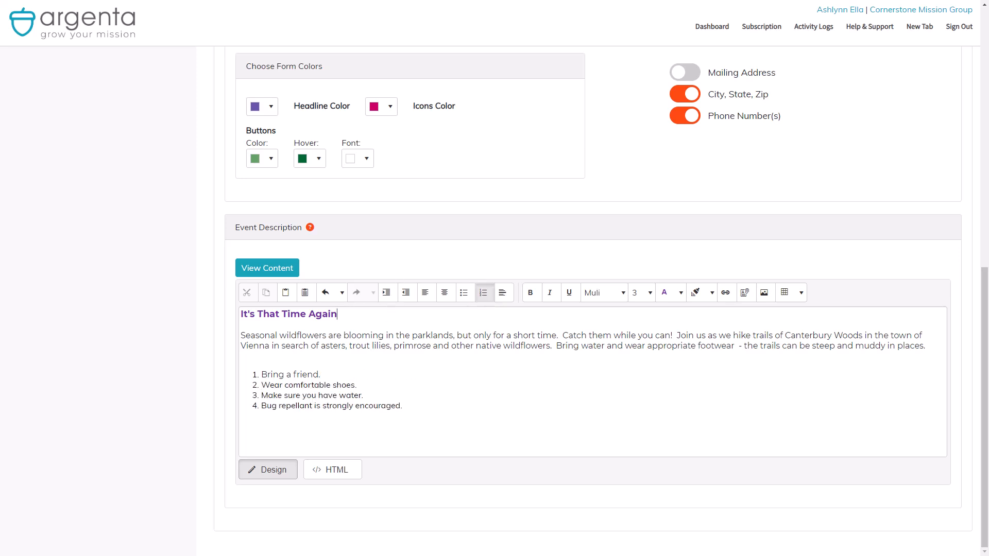
Set the font of the "It's That Time Again" heading to Georgia
{"action": "key", "text": "shift+Home"}
{"action": "left_click", "coordinate": [604, 293]}
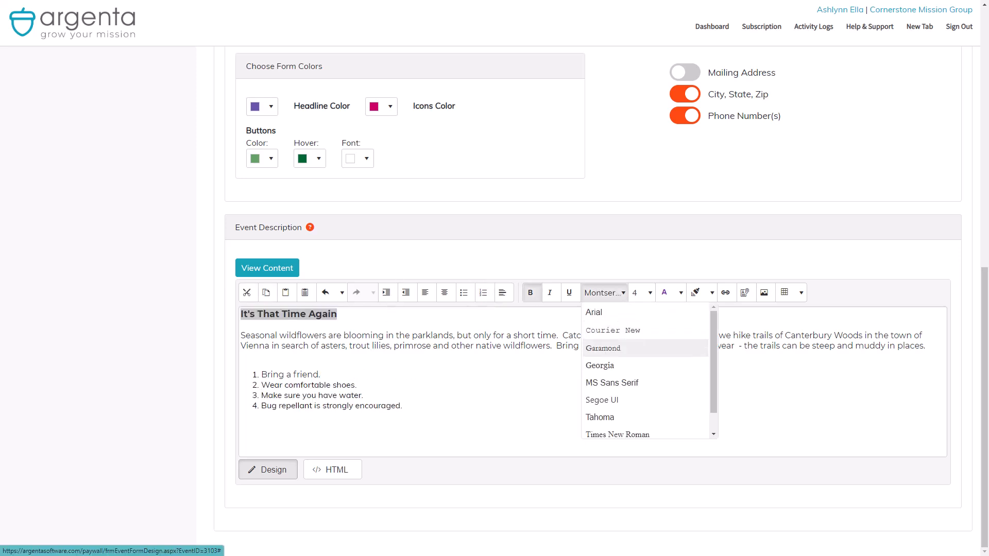
{"action": "left_click", "coordinate": [601, 347]}
Strip all formatting from the "It's That Time Again" heading
{"action": "key", "text": "ctrl+End"}
{"action": "key", "text": "ctrl+Home"}
{"action": "key", "text": "shift+End"}
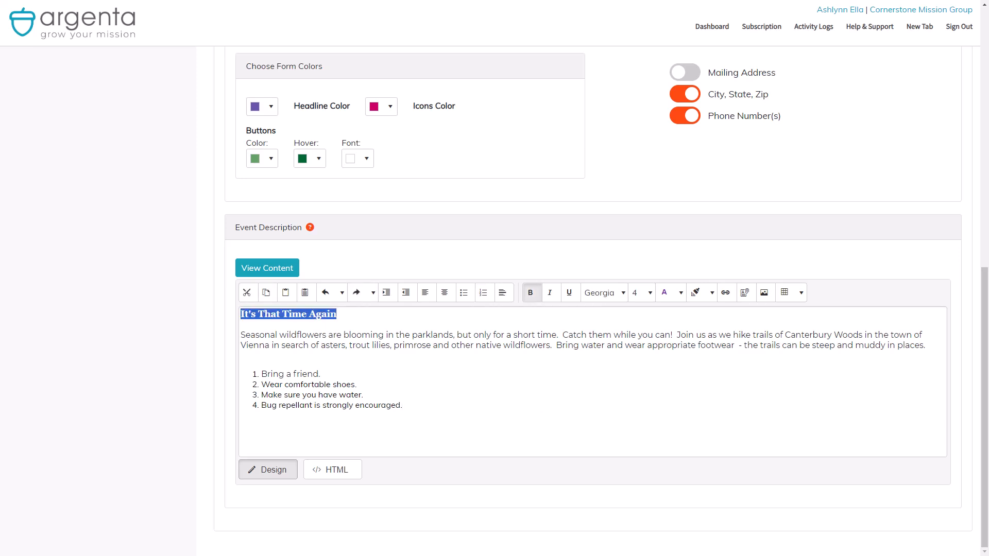
{"action": "left_click", "coordinate": [696, 293]}
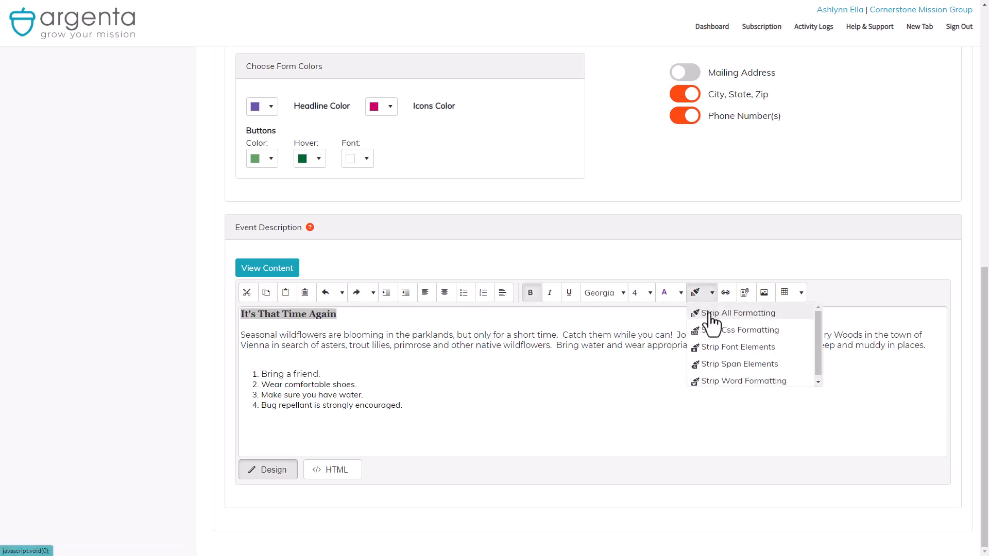
{"action": "left_click", "coordinate": [710, 315]}
Format the "It's That Time Again" heading in font size 5 and purple, aligned left
{"action": "left_click", "coordinate": [611, 318]}
{"action": "left_click", "coordinate": [647, 298]}
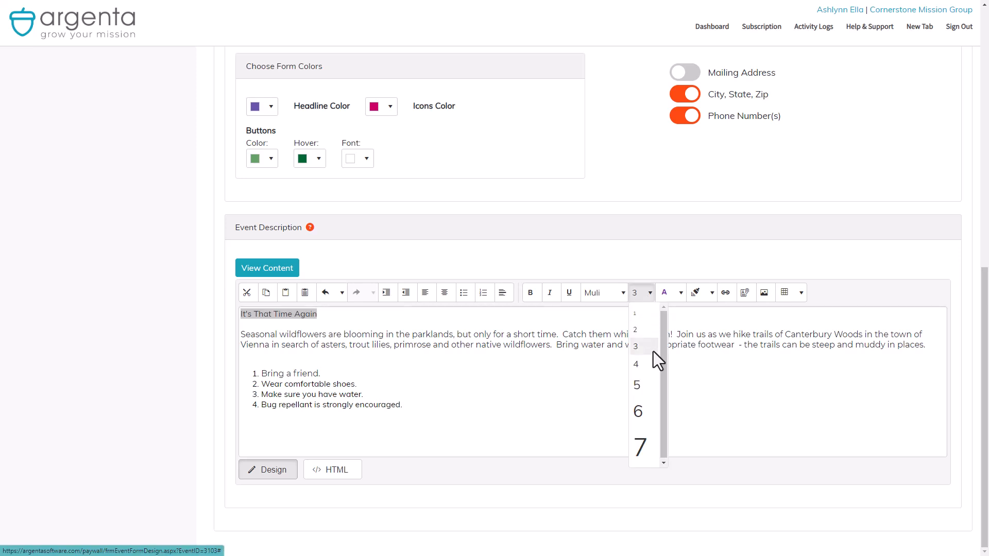
{"action": "left_click", "coordinate": [647, 382]}
{"action": "left_click", "coordinate": [600, 313]}
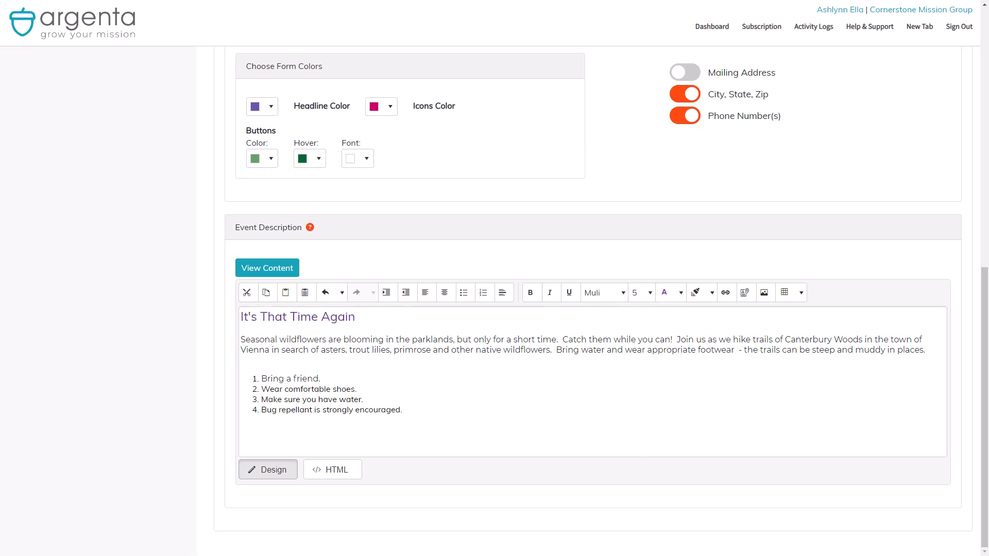
{"action": "left_click", "coordinate": [446, 303]}
{"action": "left_click", "coordinate": [425, 293]}
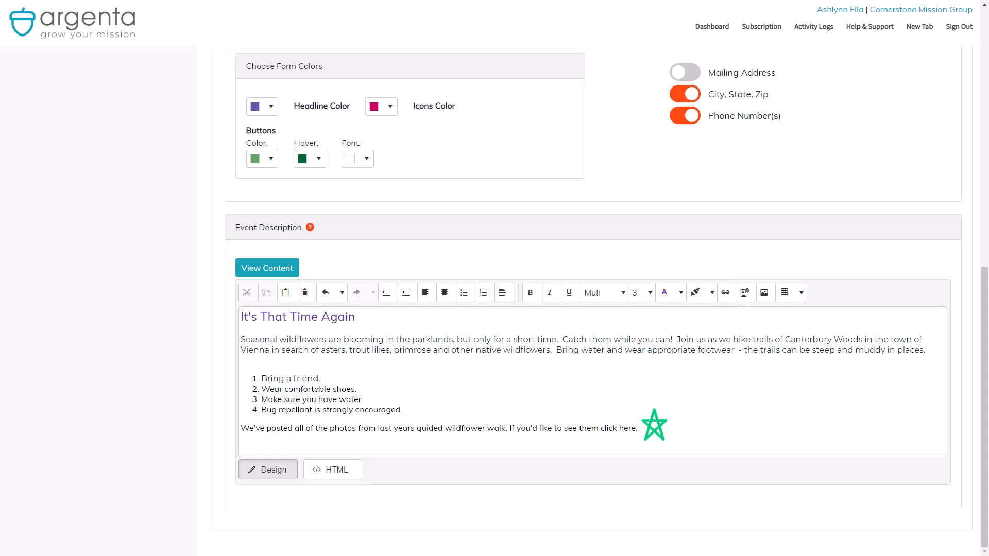
{"action": "left_click_drag", "start_coordinate": [600, 428], "coordinate": [636, 428]}
{"action": "left_click", "coordinate": [725, 292]}
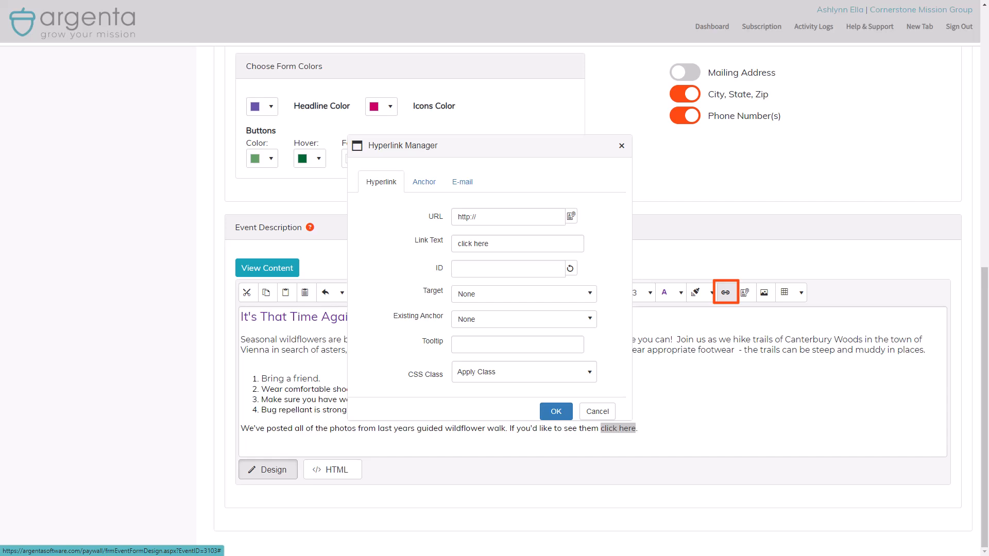
{"action": "left_click", "coordinate": [485, 217]}
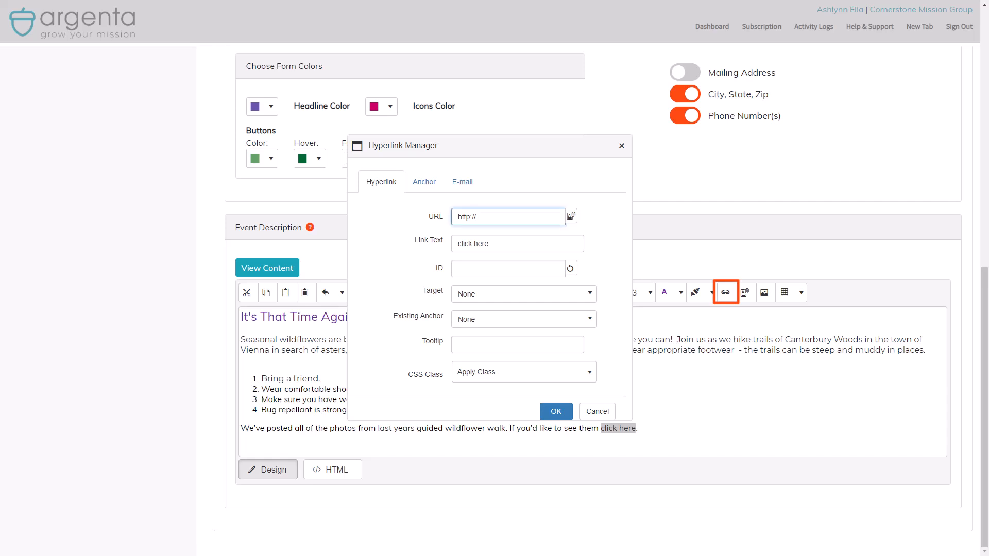
{"action": "type", "text": "myflowers.com"}
{"action": "left_click_drag", "start_coordinate": [490, 245], "coordinate": [456, 245]}
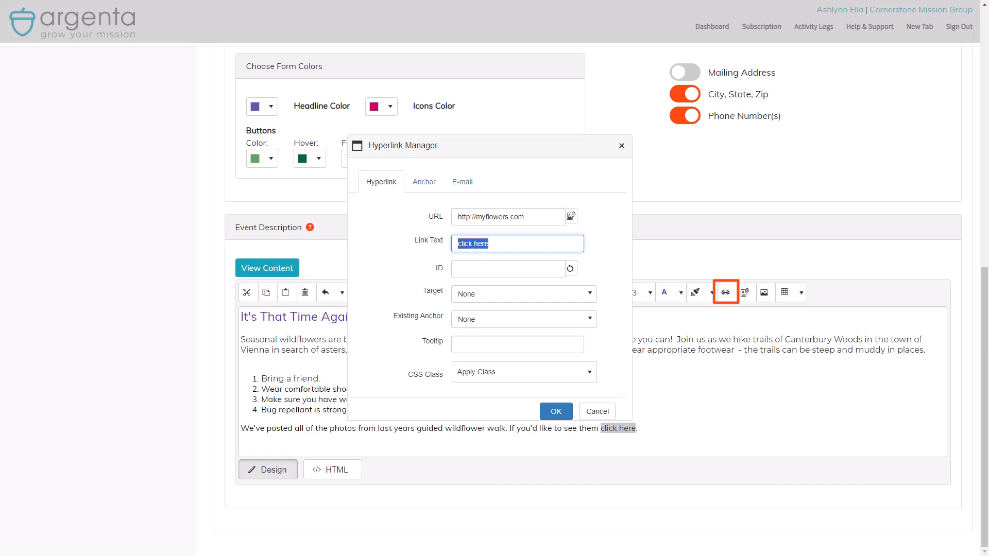
{"action": "type", "text": "click here to see them"}
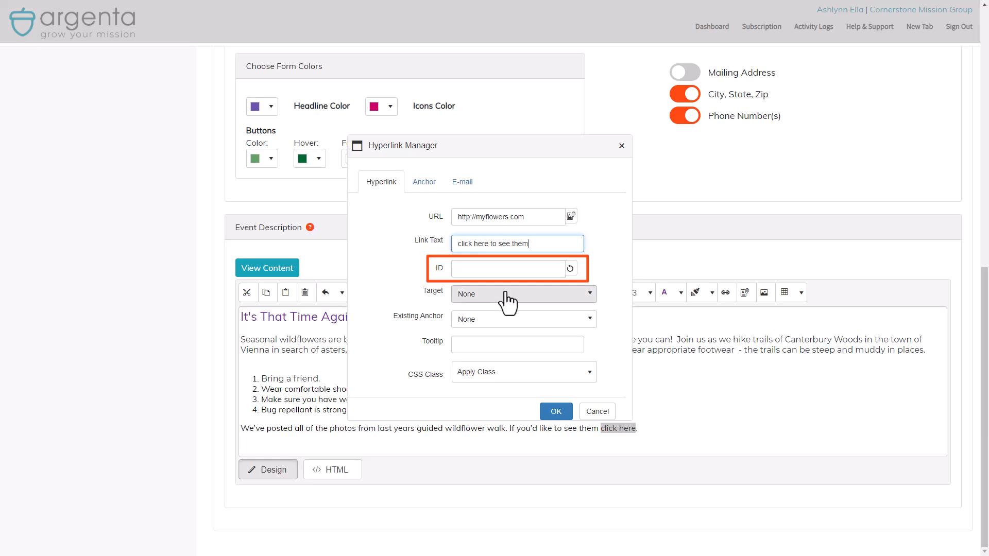
{"action": "left_click", "coordinate": [507, 298]}
{"action": "left_click", "coordinate": [498, 332]}
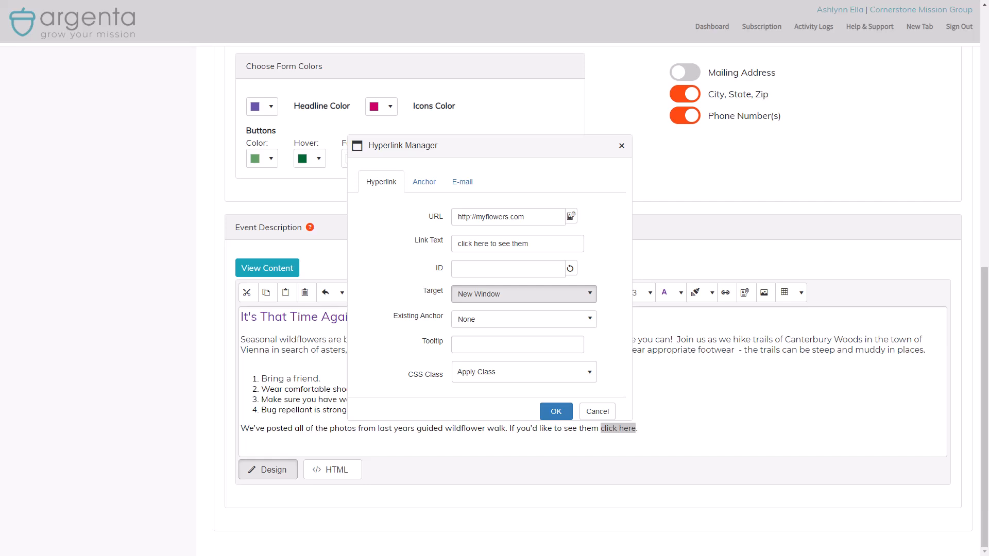
{"action": "left_click", "coordinate": [558, 416]}
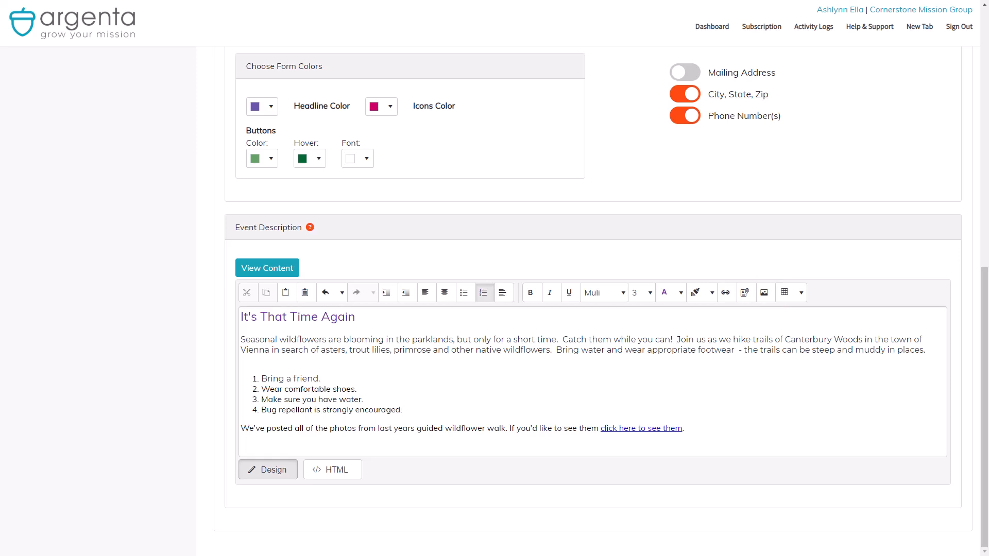
Upload AS6_8609-195.jpg with overwriting of existing files enabled and insert the sunflower image below the heading
{"action": "left_click", "coordinate": [764, 292]}
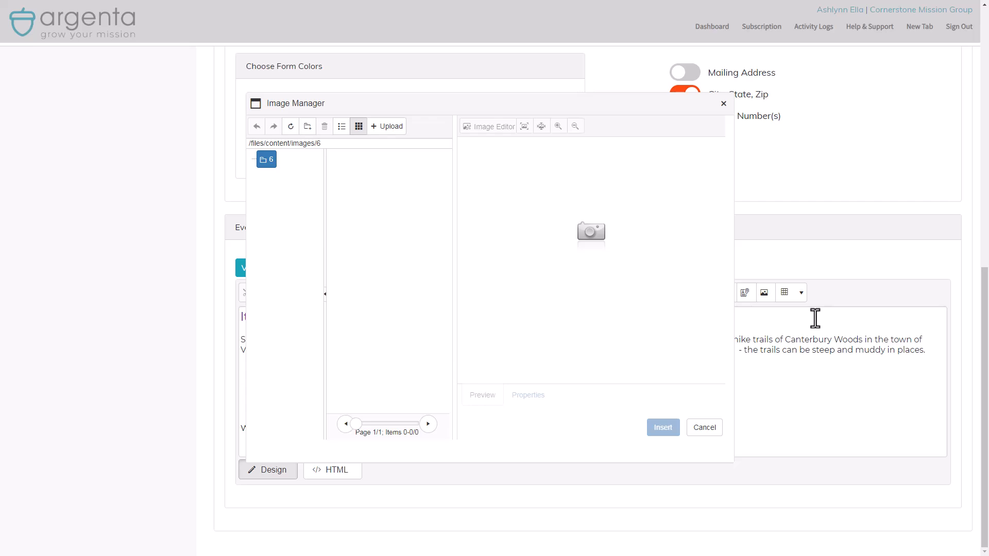
{"action": "left_click", "coordinate": [384, 133]}
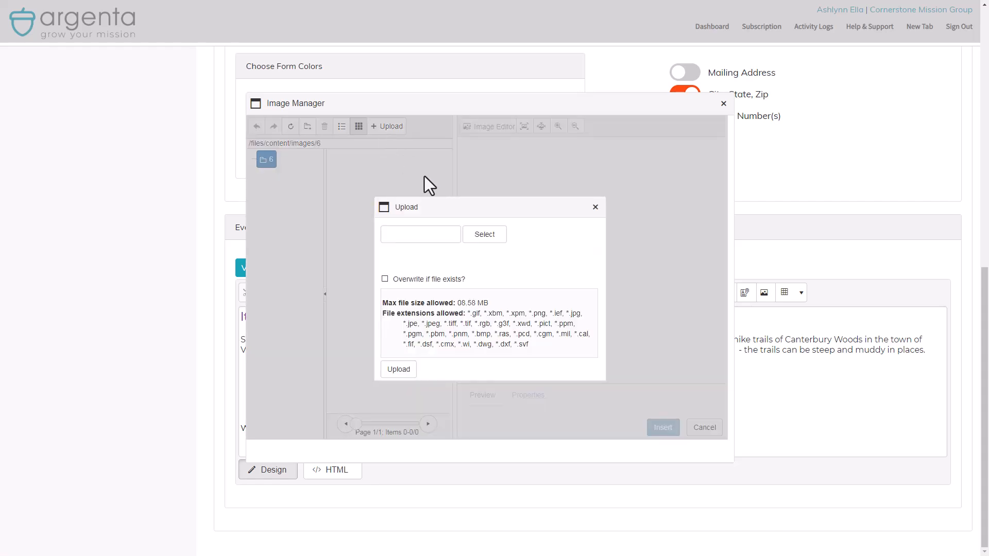
{"action": "left_click", "coordinate": [485, 234]}
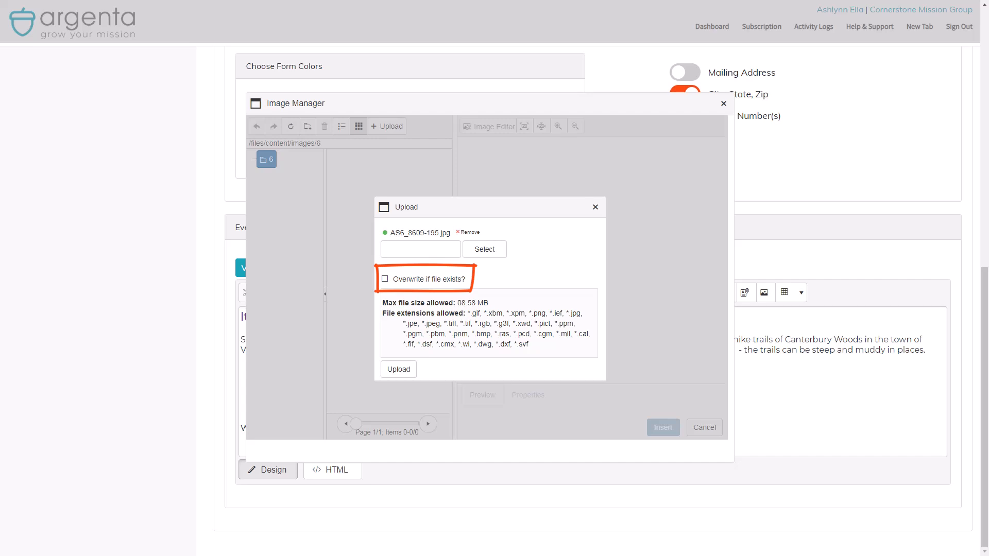
{"action": "left_click", "coordinate": [385, 279]}
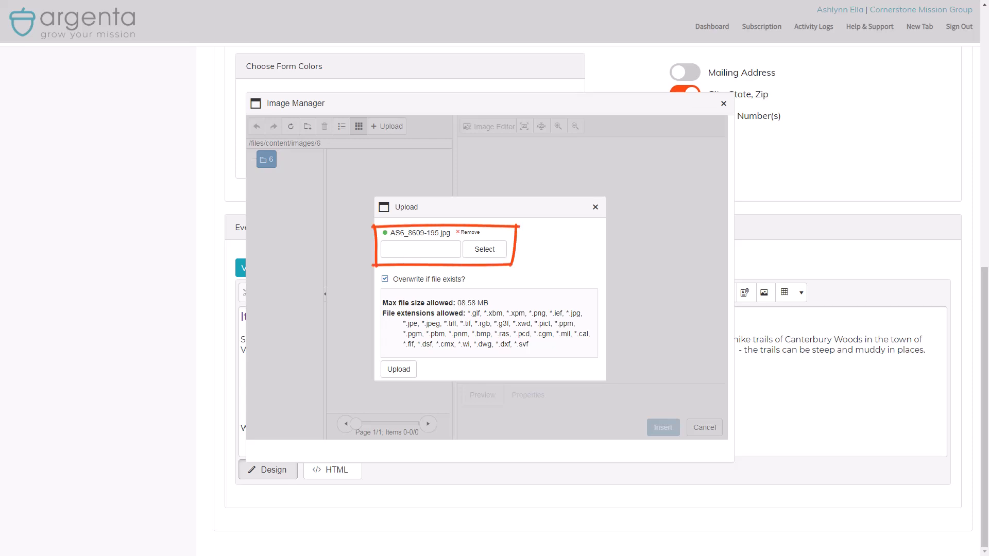
{"action": "left_click", "coordinate": [399, 371]}
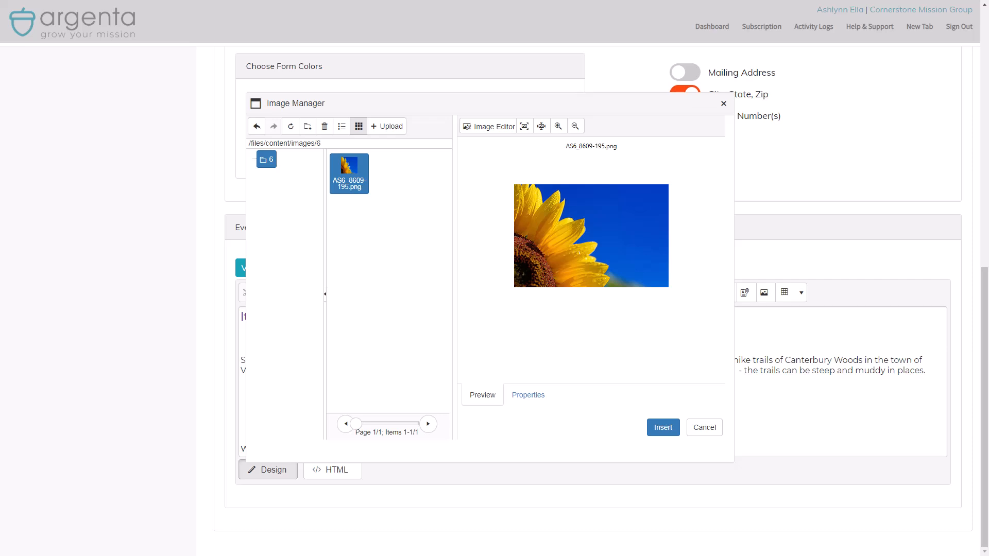
{"action": "left_click", "coordinate": [663, 428]}
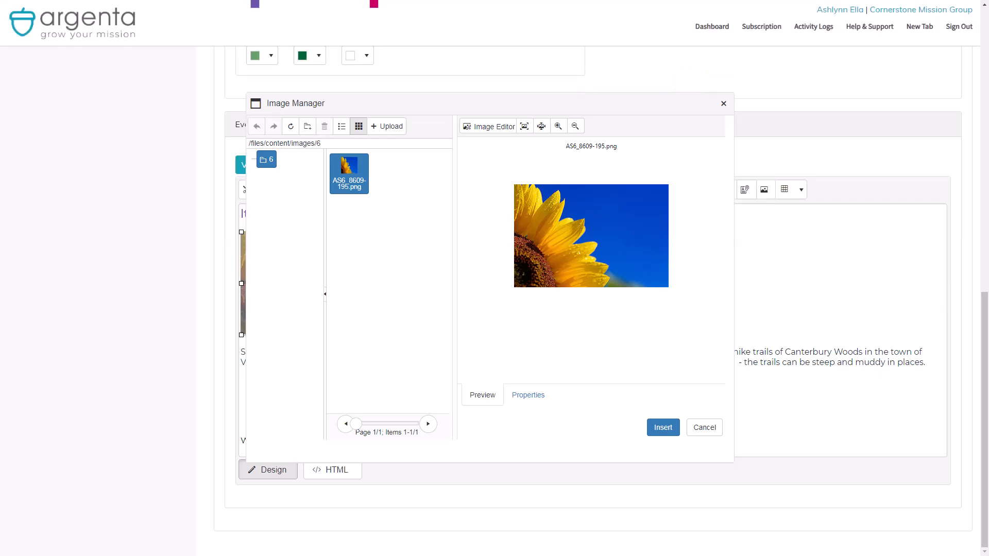
{"action": "left_click", "coordinate": [661, 431]}
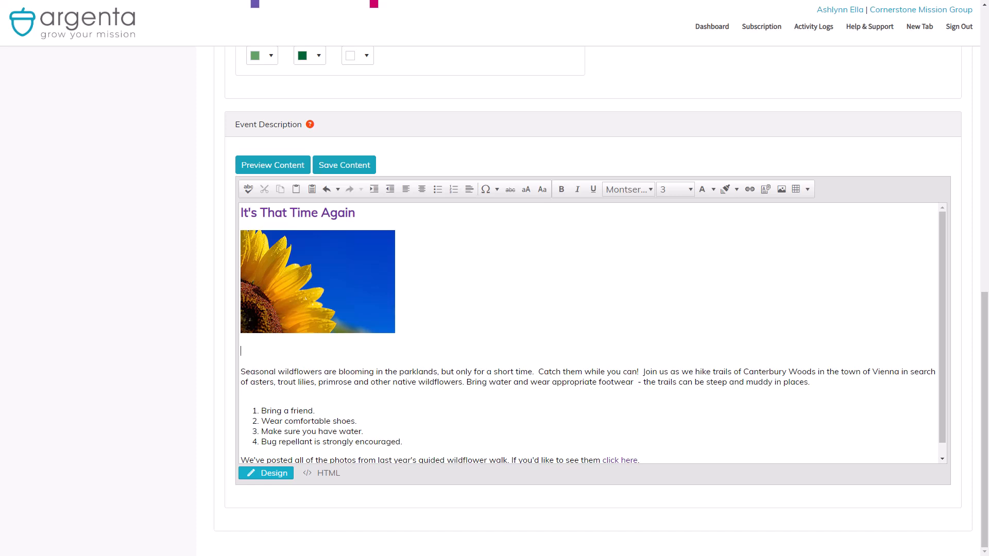
Insert a table of one row and two columns, 100% wide, between the sunflower image and the wildflower paragraph
{"action": "left_click", "coordinate": [807, 189]}
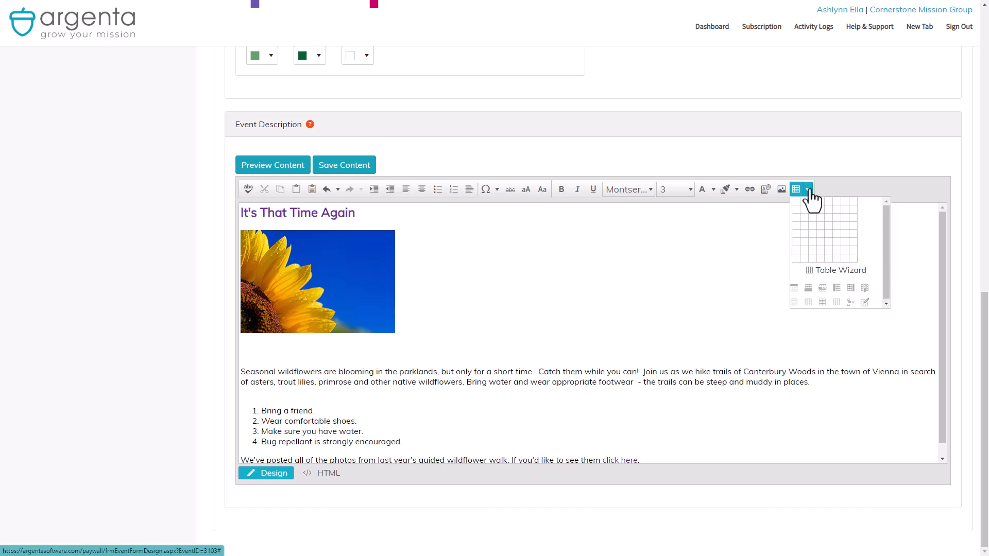
{"action": "left_click", "coordinate": [854, 272]}
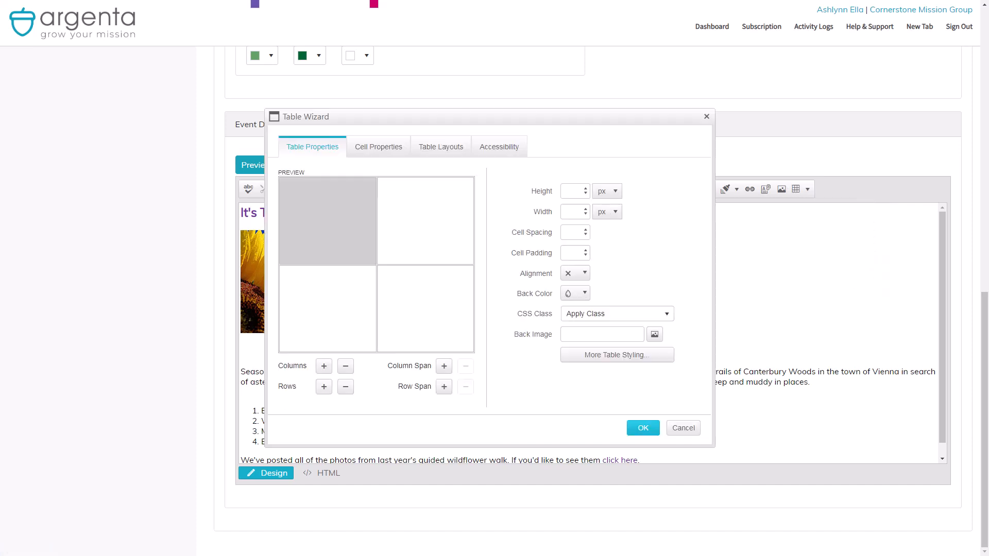
{"action": "left_click", "coordinate": [346, 387]}
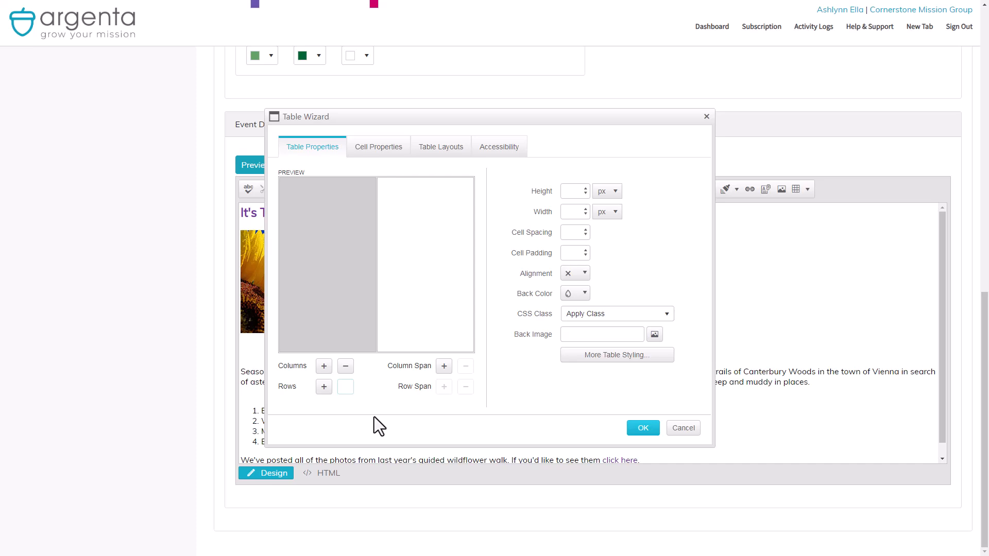
{"action": "left_click", "coordinate": [616, 213]}
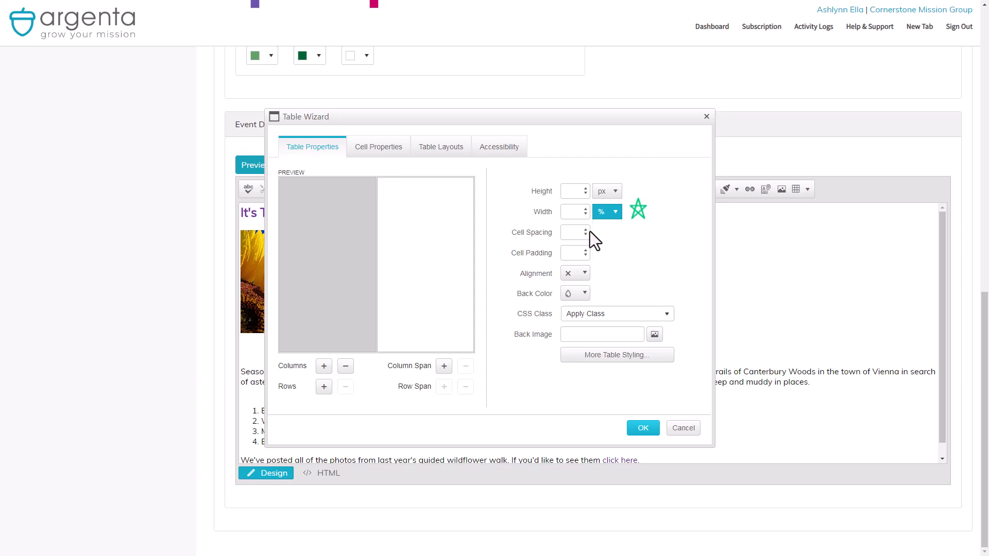
{"action": "left_click", "coordinate": [569, 213]}
{"action": "type", "text": "100"}
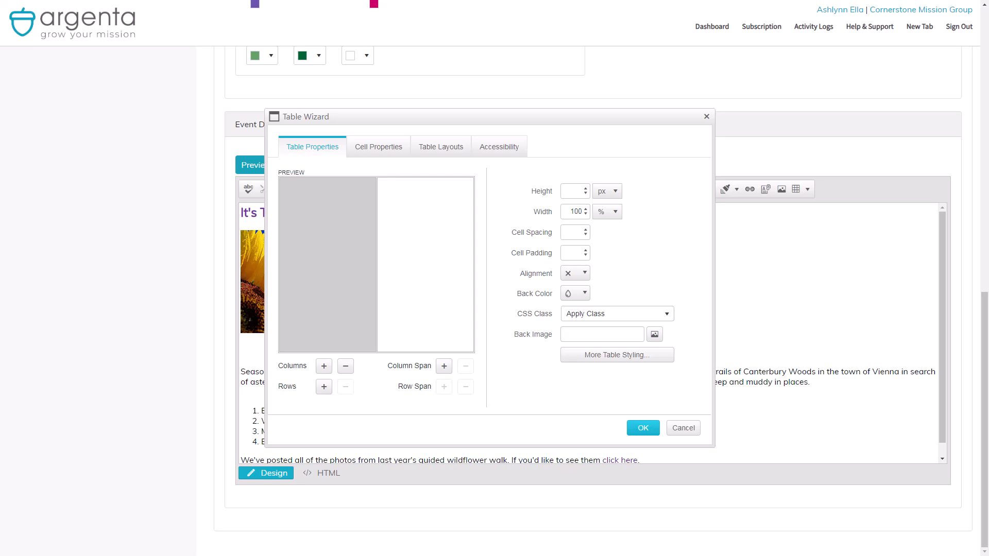
{"action": "left_click", "coordinate": [643, 428]}
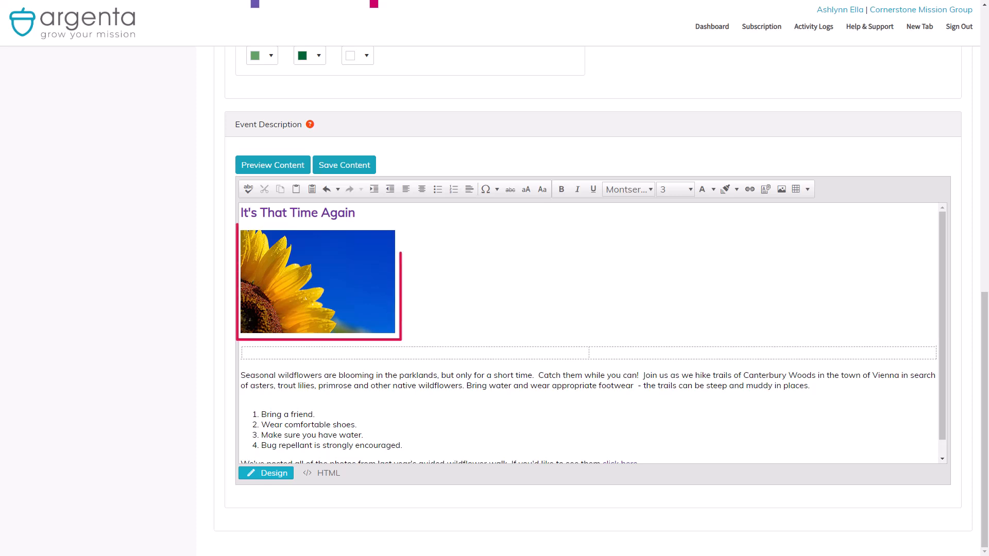
Move the sunflower image into the table's first cell and the wildflower paragraph into the second cell
{"action": "left_click_drag", "start_coordinate": [309, 274], "coordinate": [313, 356]}
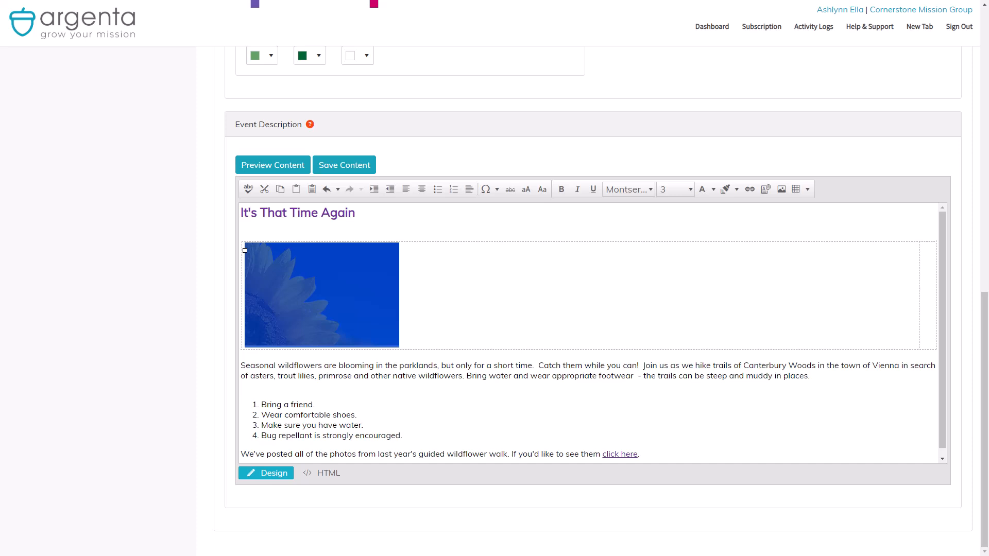
{"action": "left_click_drag", "start_coordinate": [810, 376], "coordinate": [240, 365]}
{"action": "left_click_drag", "start_coordinate": [312, 370], "coordinate": [698, 268]}
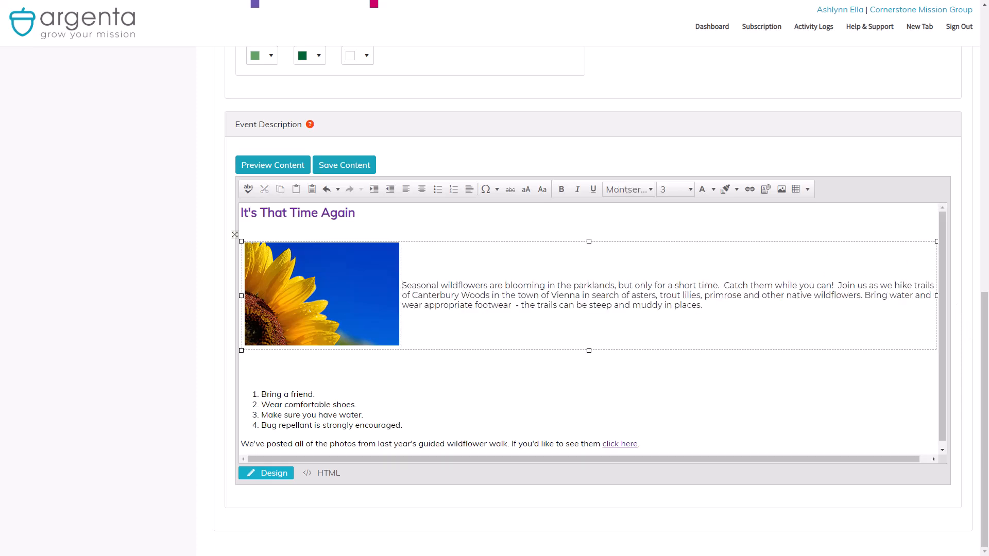
Align the wildflower paragraph's cell to the top left and remove the blank line above the numbered list
{"action": "right_click", "coordinate": [544, 262]}
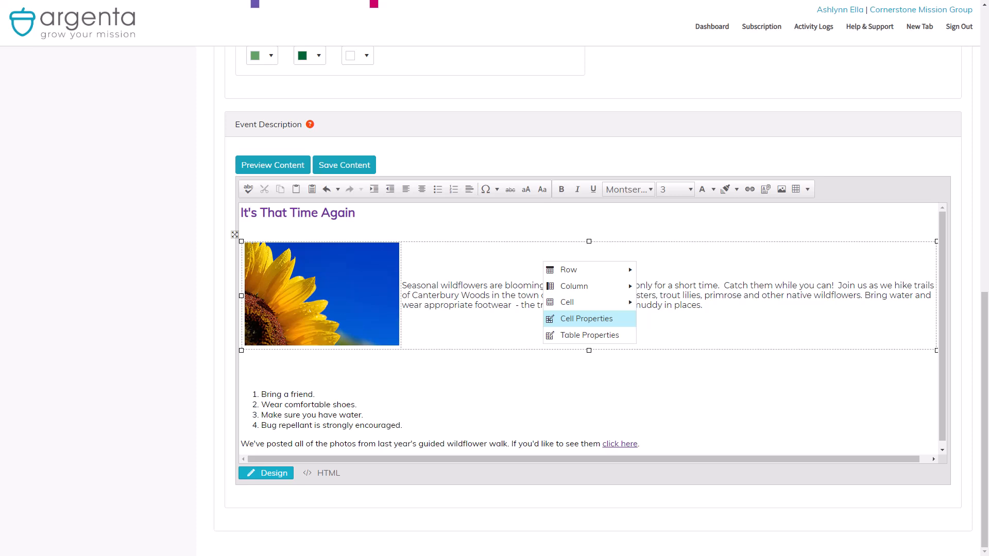
{"action": "left_click", "coordinate": [586, 319]}
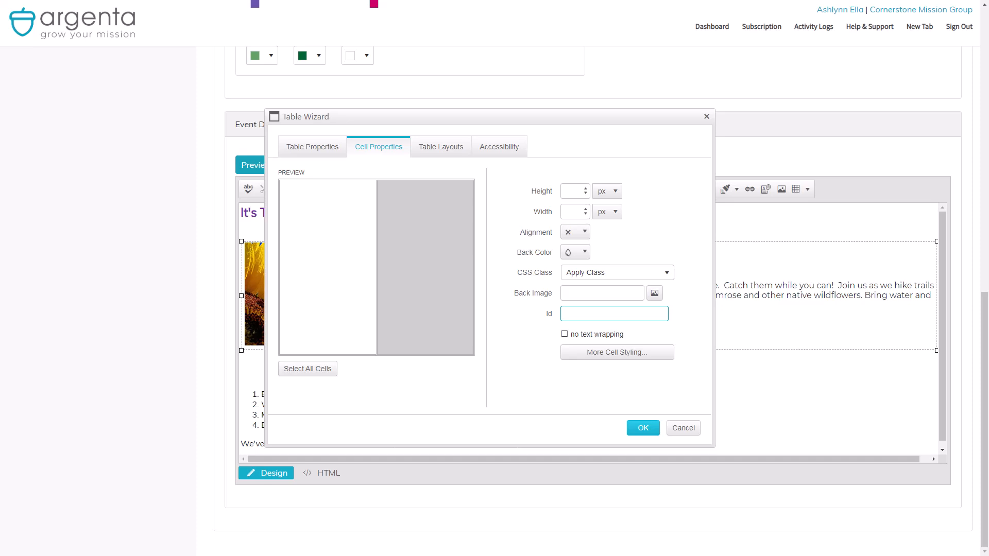
{"action": "left_click", "coordinate": [585, 233]}
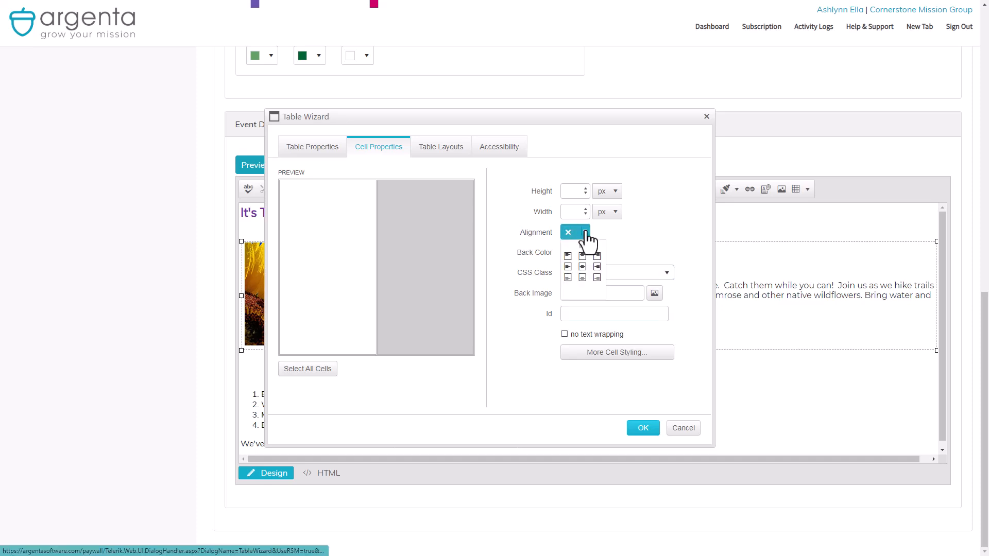
{"action": "left_click", "coordinate": [568, 256]}
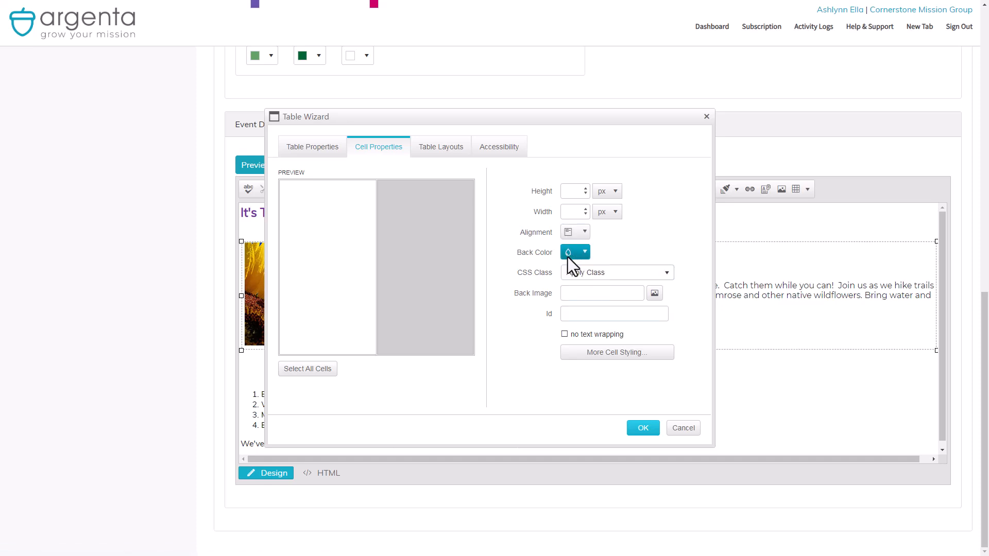
{"action": "left_click", "coordinate": [641, 429]}
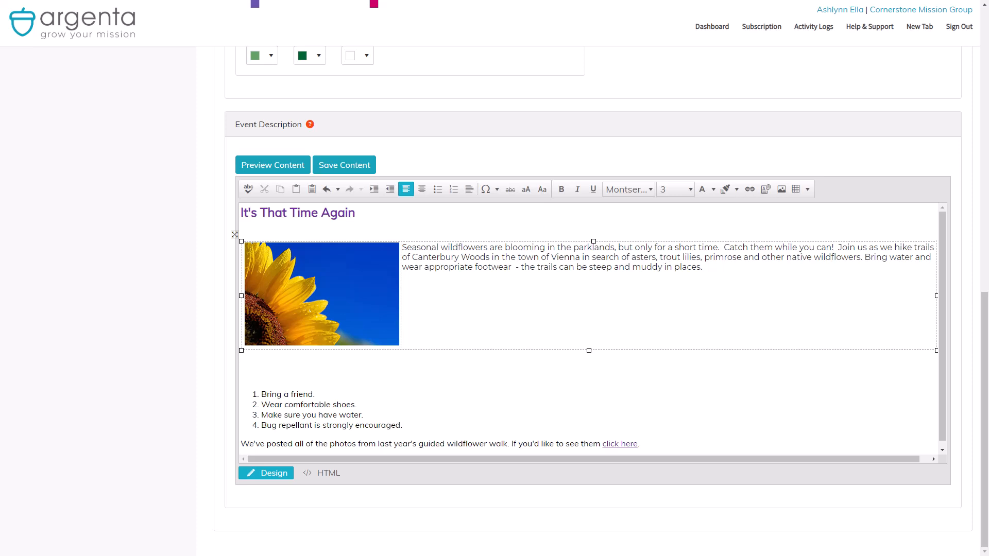
{"action": "left_click", "coordinate": [242, 364]}
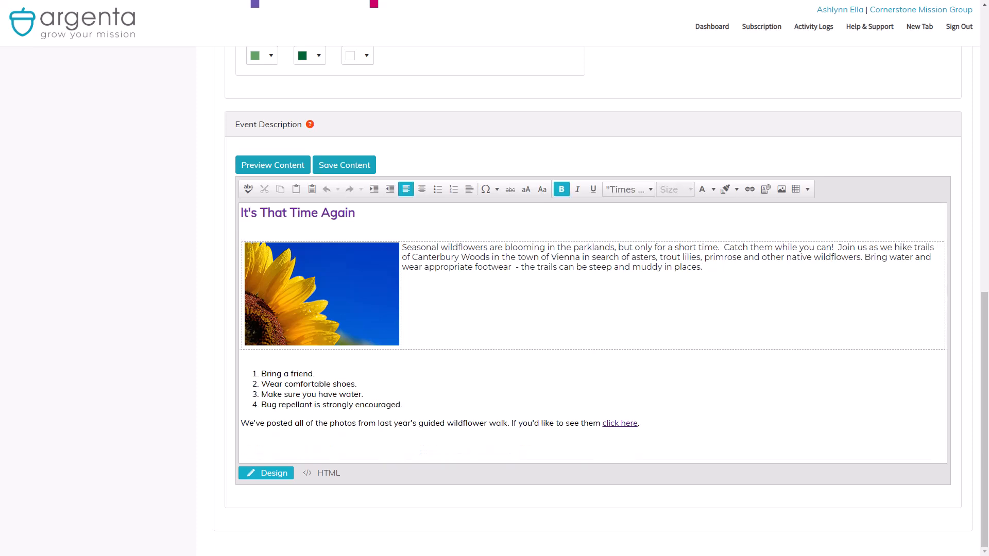
Insert two empty spacer columns between the sunflower image and the wildflower paragraph in the description table
{"action": "right_click", "coordinate": [485, 305]}
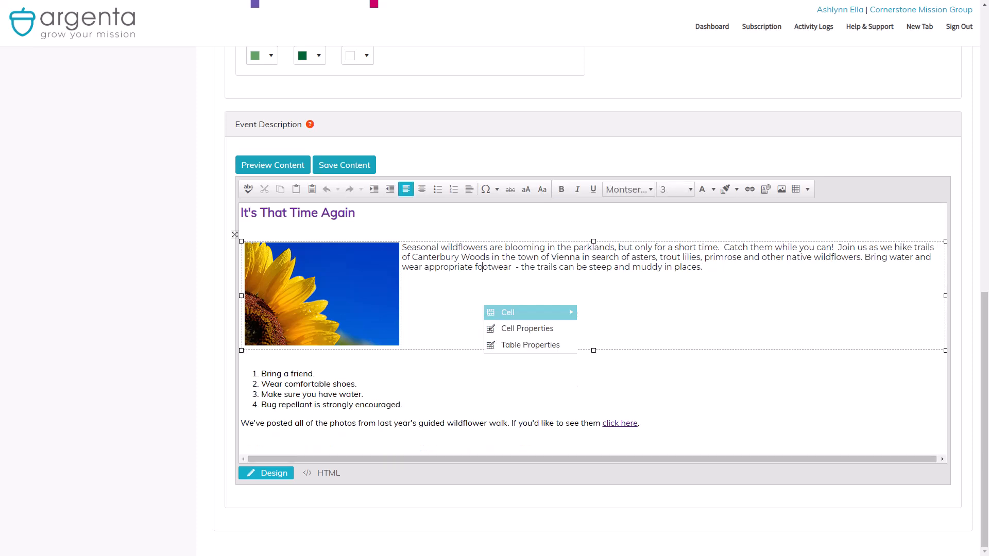
{"action": "mouse_move", "coordinate": [518, 334]}
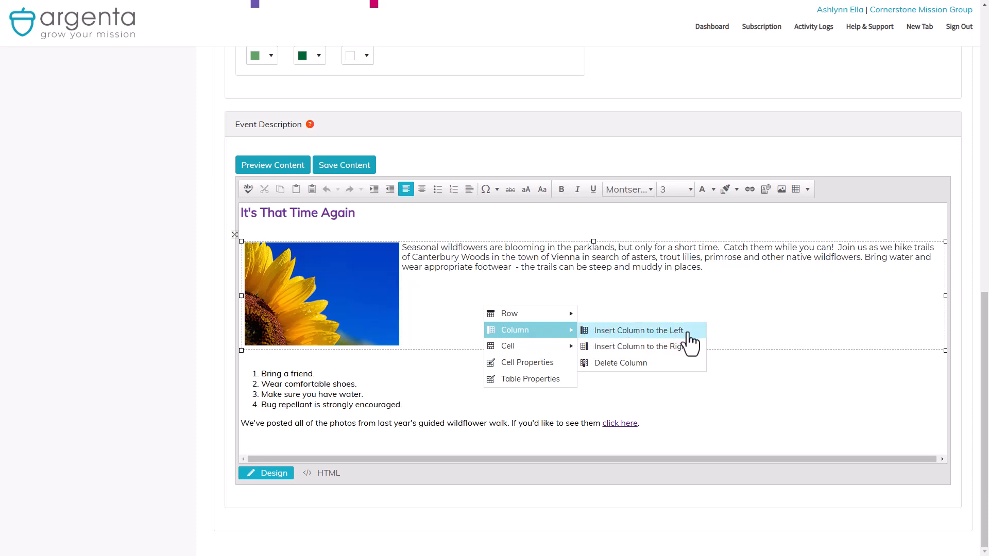
{"action": "left_click", "coordinate": [675, 331]}
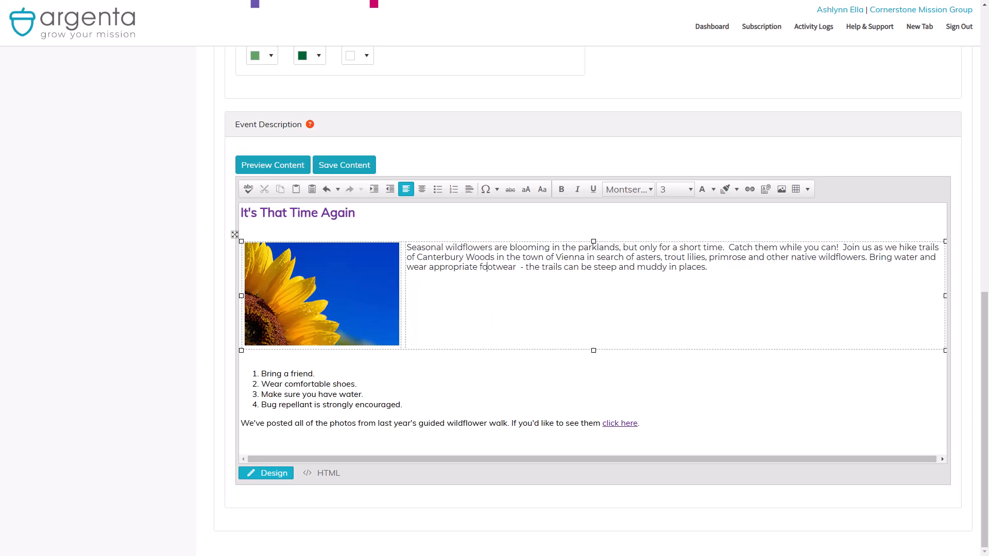
{"action": "right_click", "coordinate": [449, 301]}
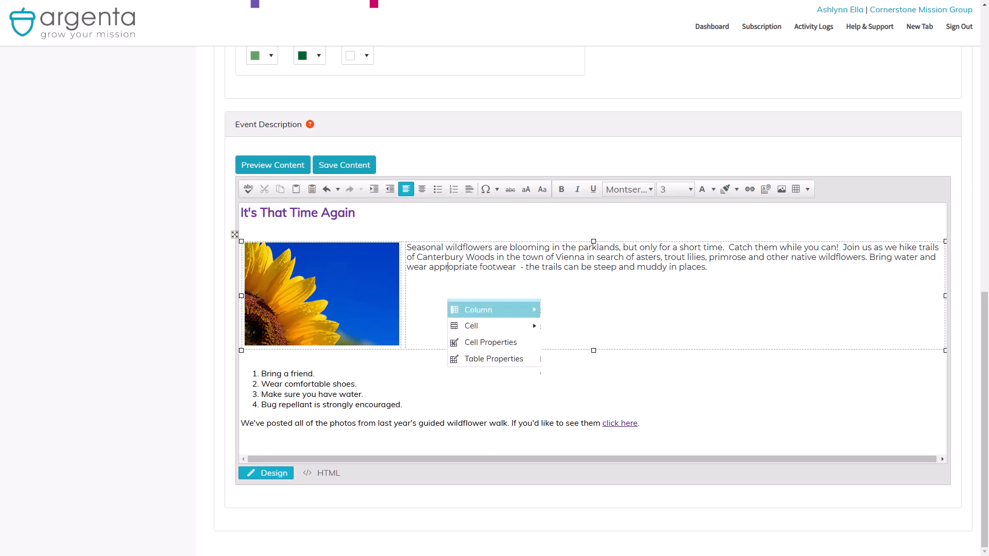
{"action": "left_click", "coordinate": [567, 326]}
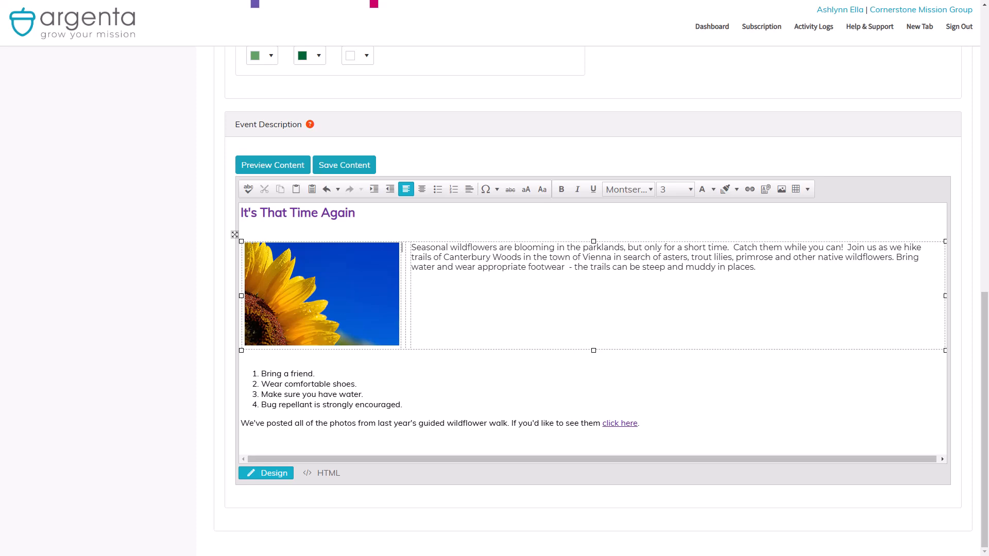
{"action": "left_click", "coordinate": [404, 248]}
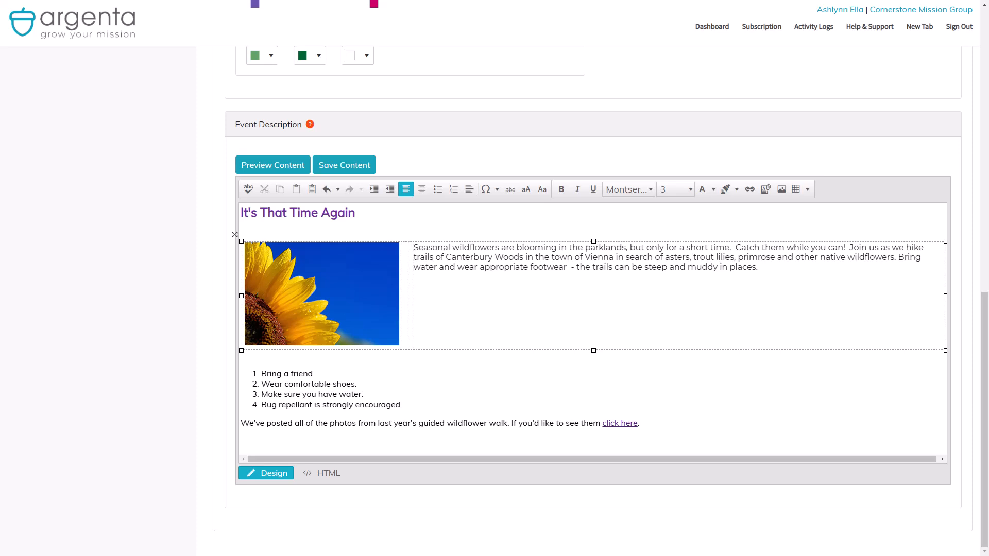
Preview the event description content and check the image and paragraph spacing in the public form preview
{"action": "left_click", "coordinate": [253, 170]}
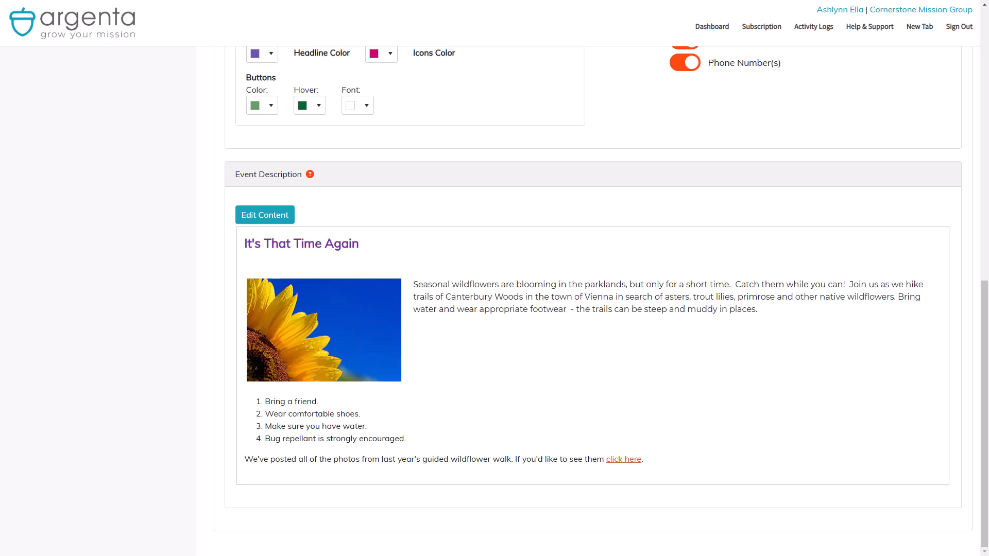
{"action": "scroll", "coordinate": [592, 301], "scroll_direction": "up", "scroll_amount": 10}
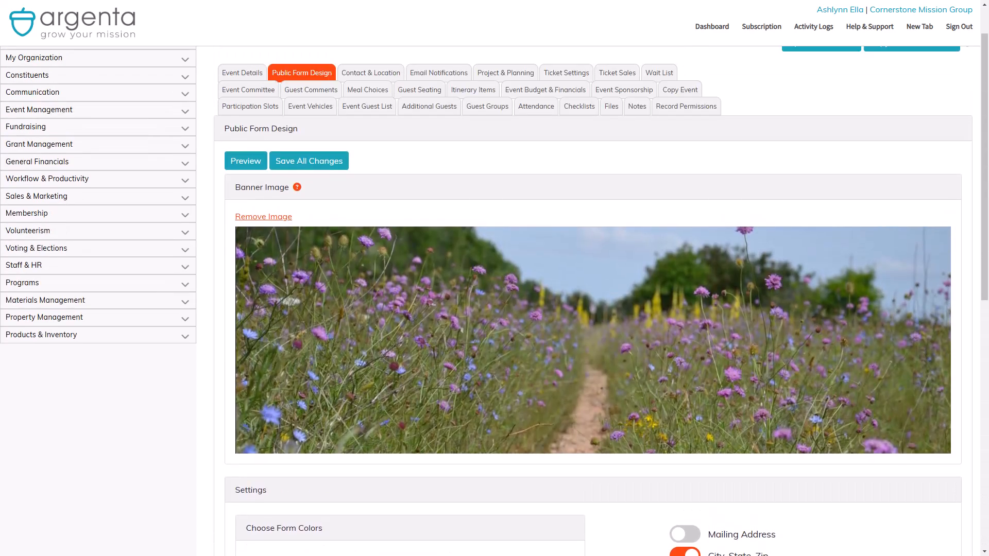
{"action": "left_click", "coordinate": [237, 162]}
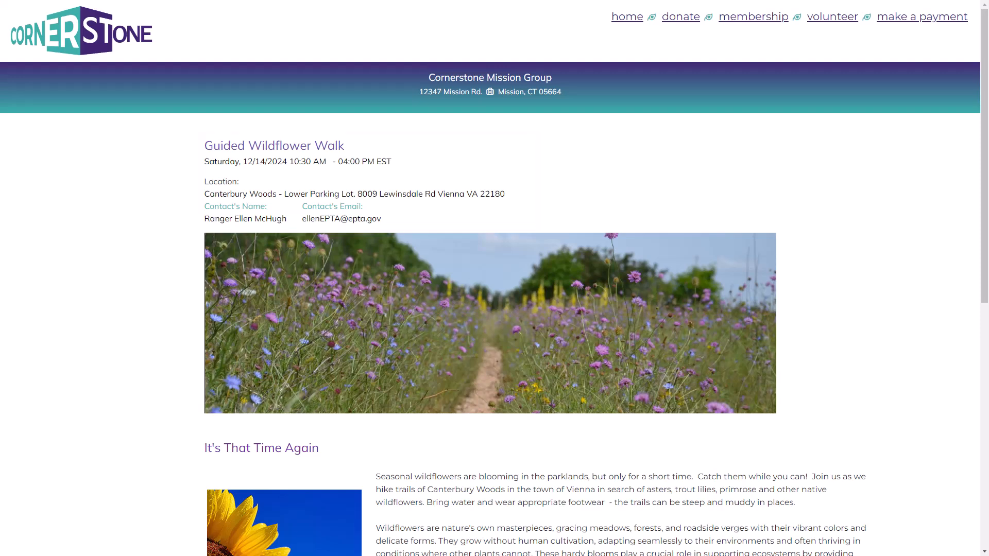
{"action": "scroll", "coordinate": [489, 309], "scroll_direction": "down", "scroll_amount": 7}
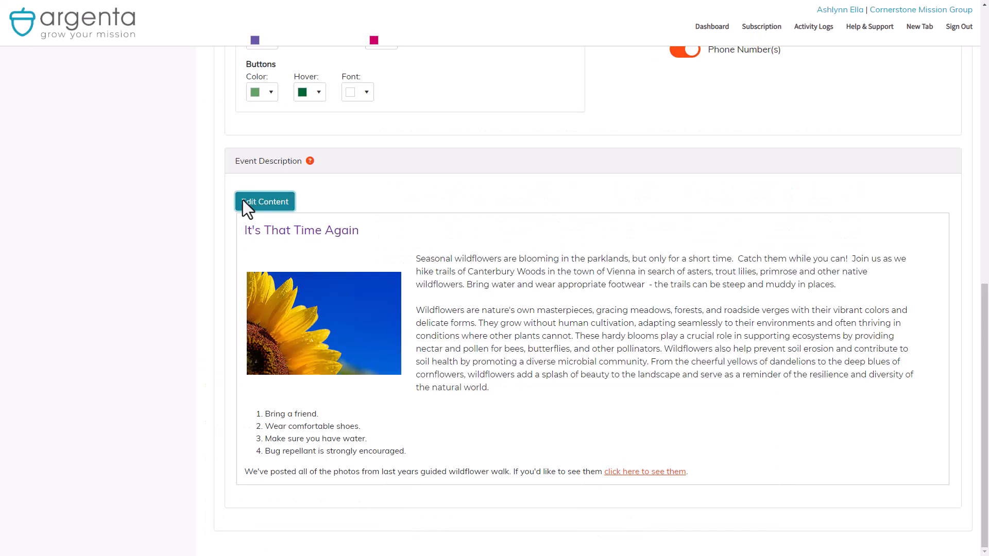
Open the event description in the editor, return to its content view and review the public form preview again
{"action": "left_click", "coordinate": [244, 202]}
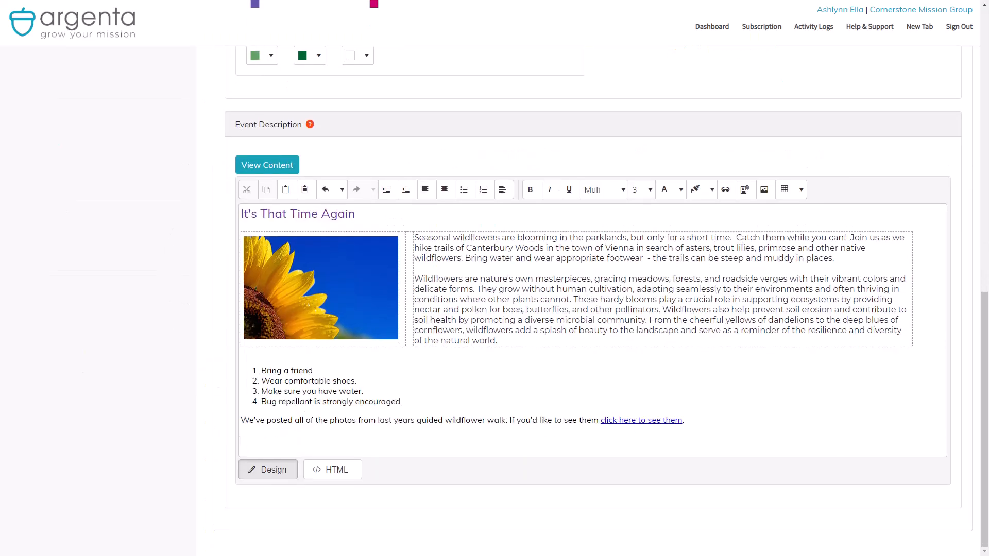
{"action": "left_click", "coordinate": [266, 165]}
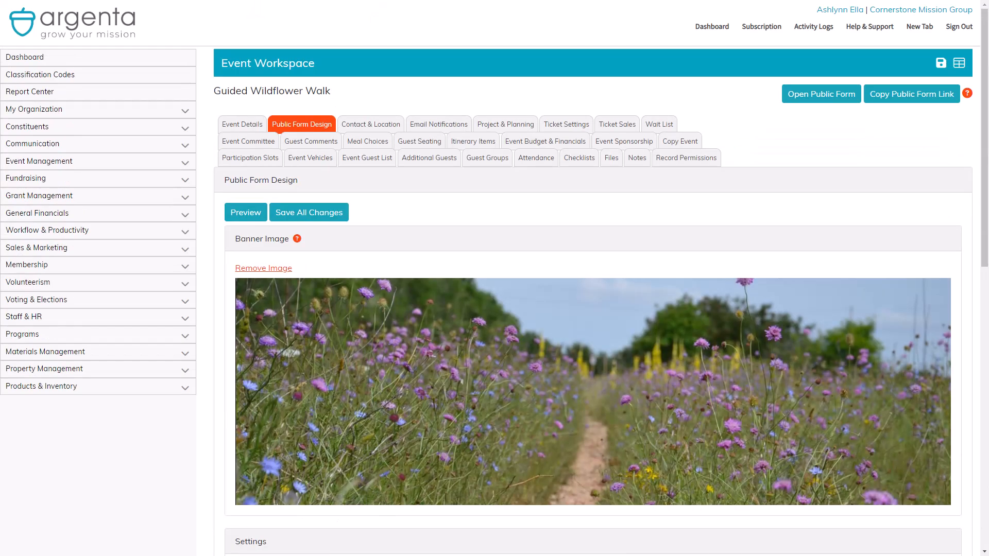
{"action": "left_click", "coordinate": [245, 212]}
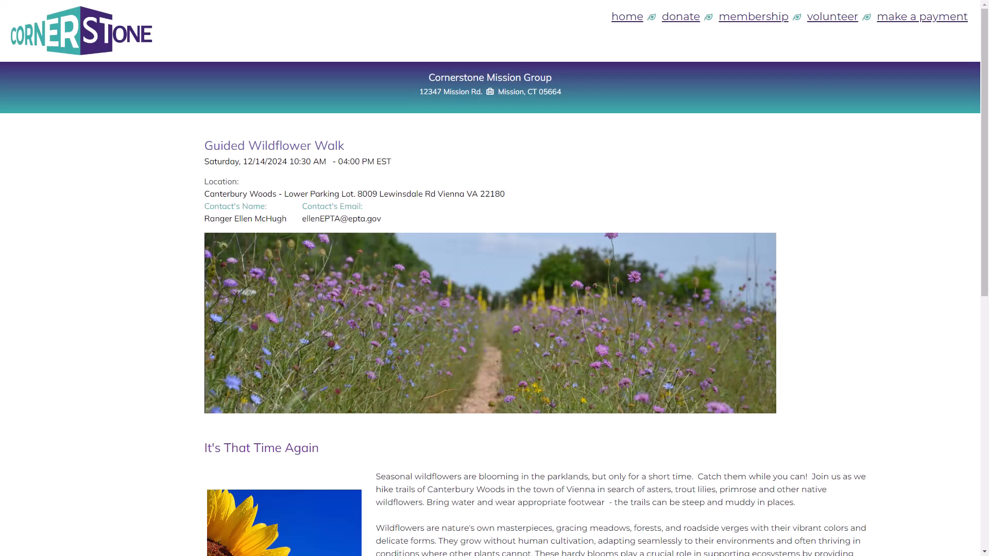
{"action": "scroll", "coordinate": [495, 278], "scroll_direction": "down", "scroll_amount": 6}
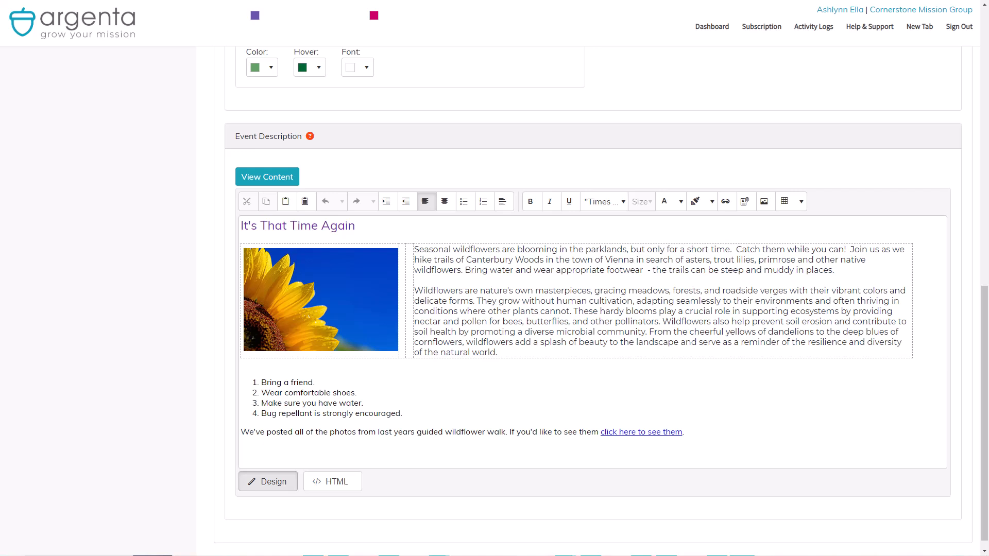
Upload GuidedWildFlowerMap.pdf from the Desktop through the description editor's Document Manager
{"action": "left_click", "coordinate": [745, 201]}
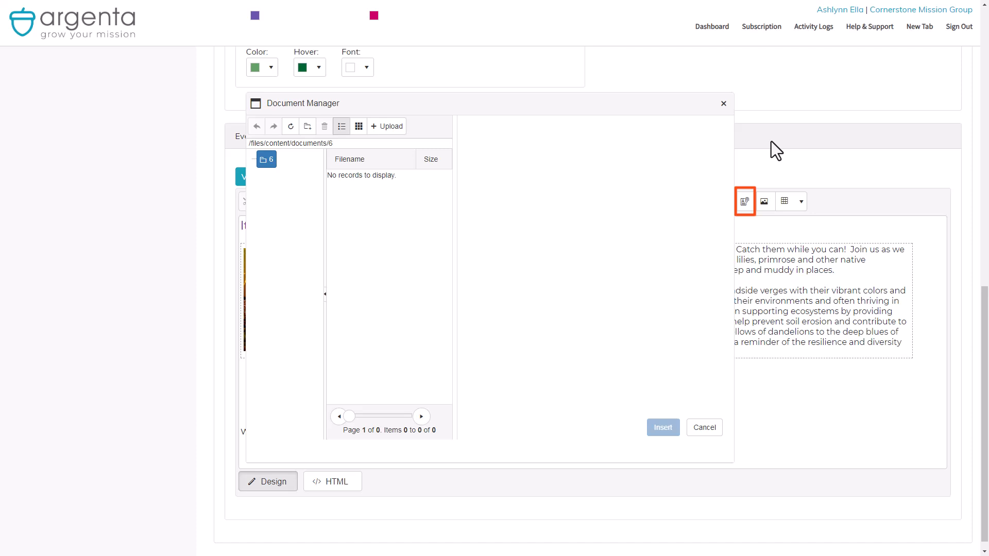
{"action": "left_click", "coordinate": [388, 127]}
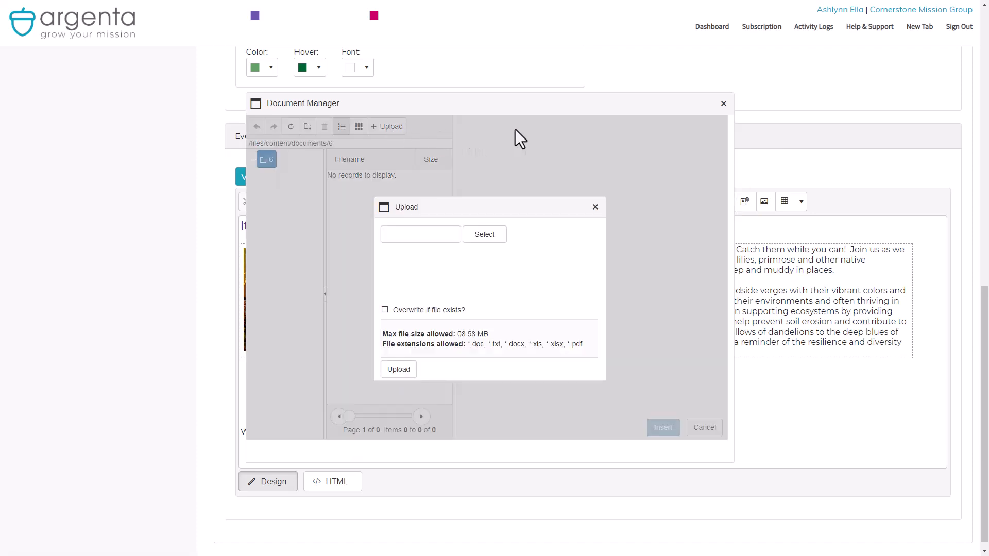
{"action": "left_click", "coordinate": [482, 236]}
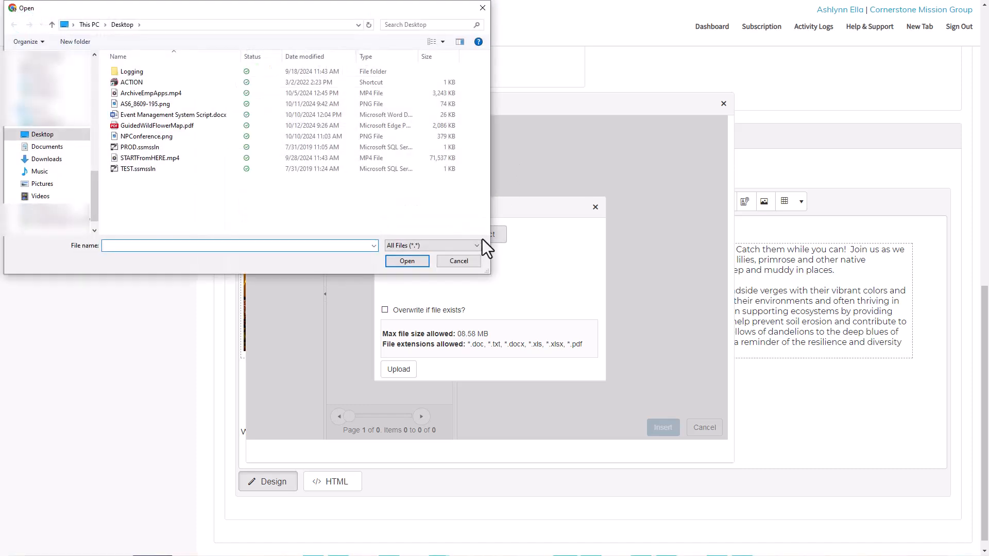
{"action": "left_click", "coordinate": [193, 125]}
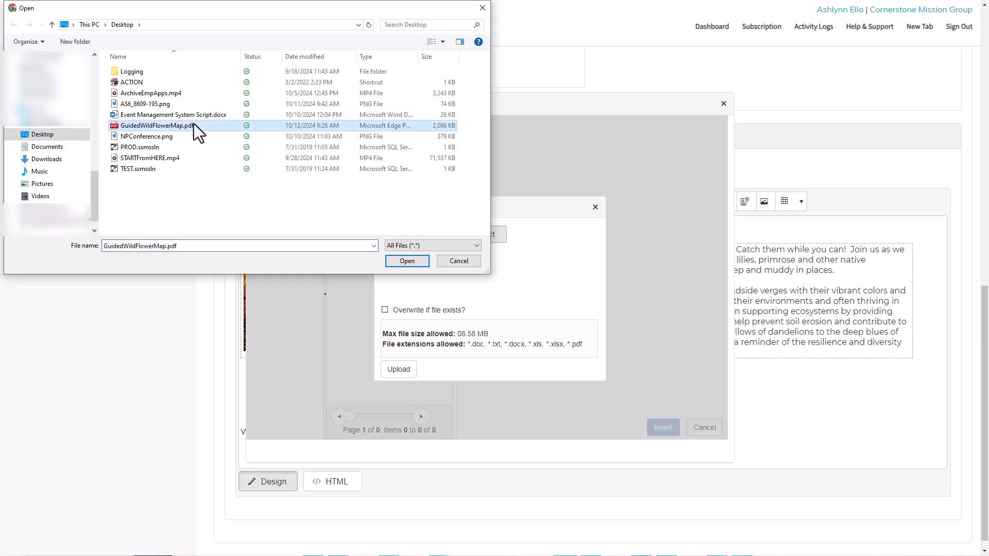
{"action": "left_click", "coordinate": [406, 266]}
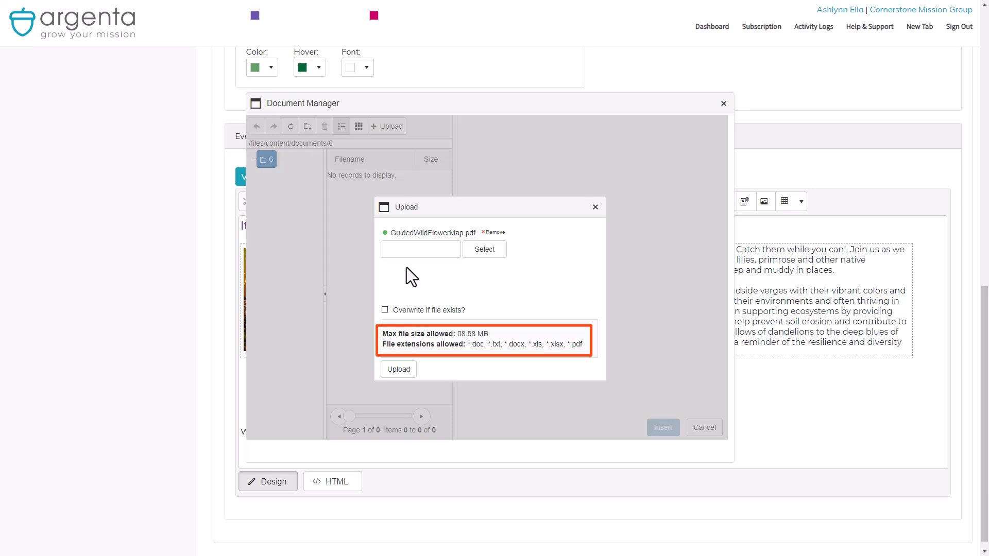
{"action": "left_click", "coordinate": [399, 369]}
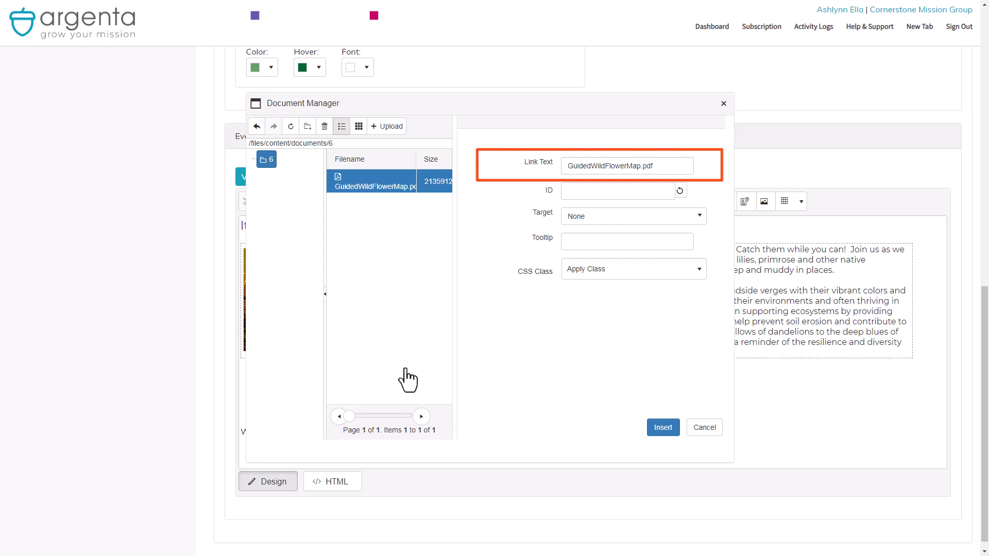
Insert the PDF link below the photos sentence with link text "Guided Wildflower Map" and target New Window
{"action": "type", "text": "Gu"}
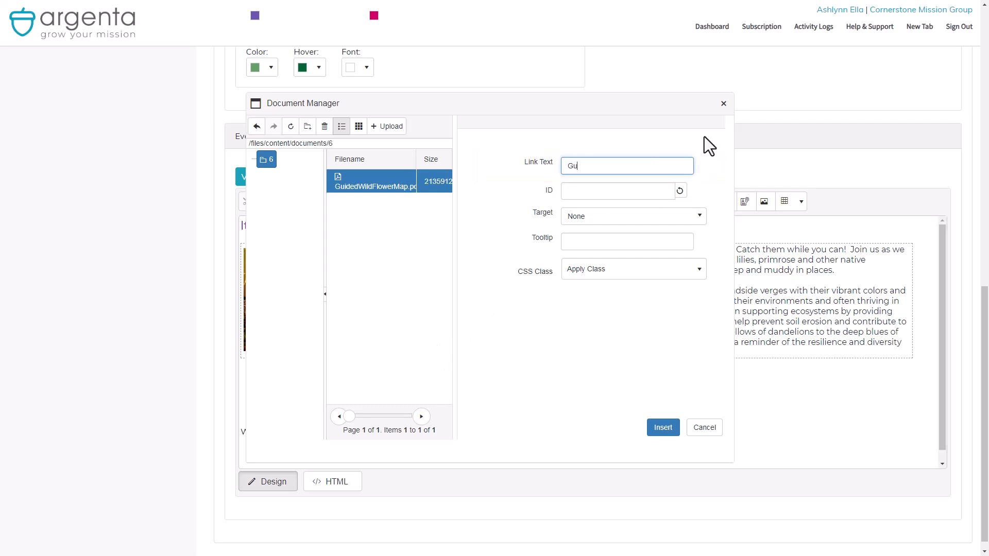
{"action": "type", "text": "ided Wildflower Map"}
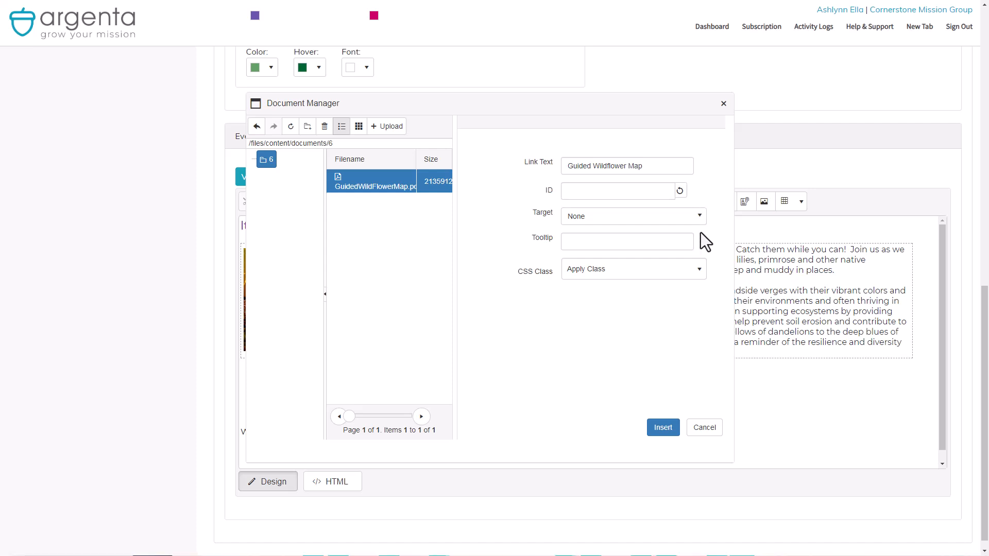
{"action": "left_click", "coordinate": [701, 219]}
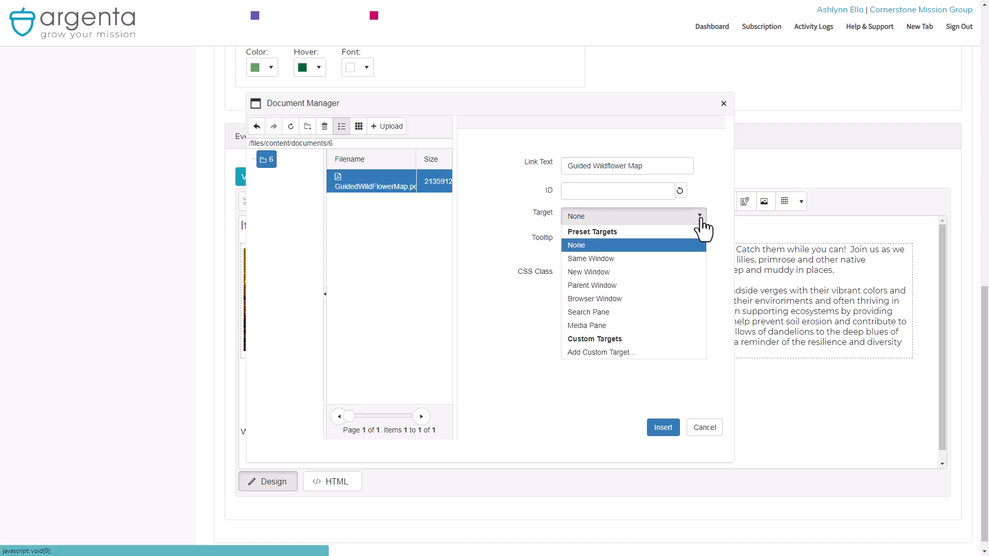
{"action": "left_click", "coordinate": [691, 271]}
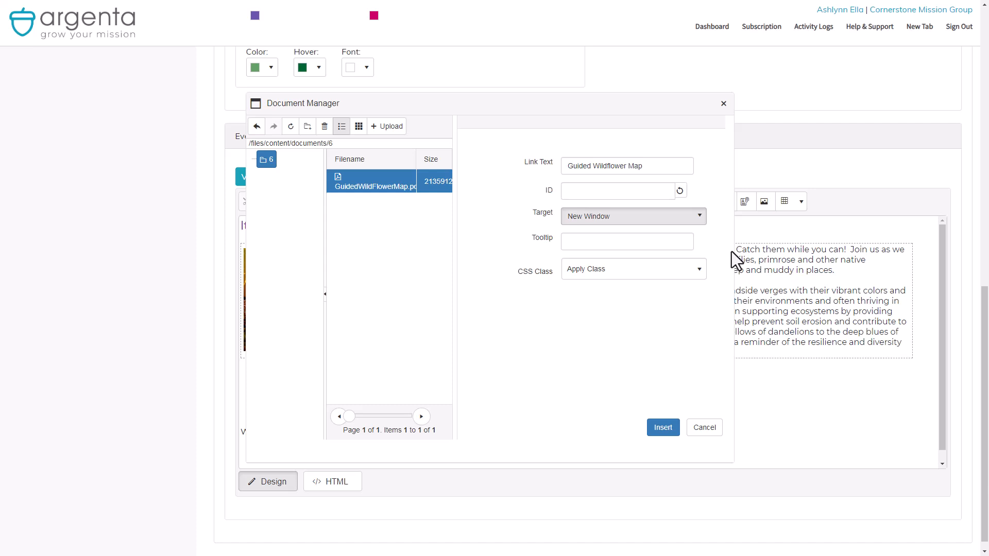
{"action": "left_click", "coordinate": [668, 434]}
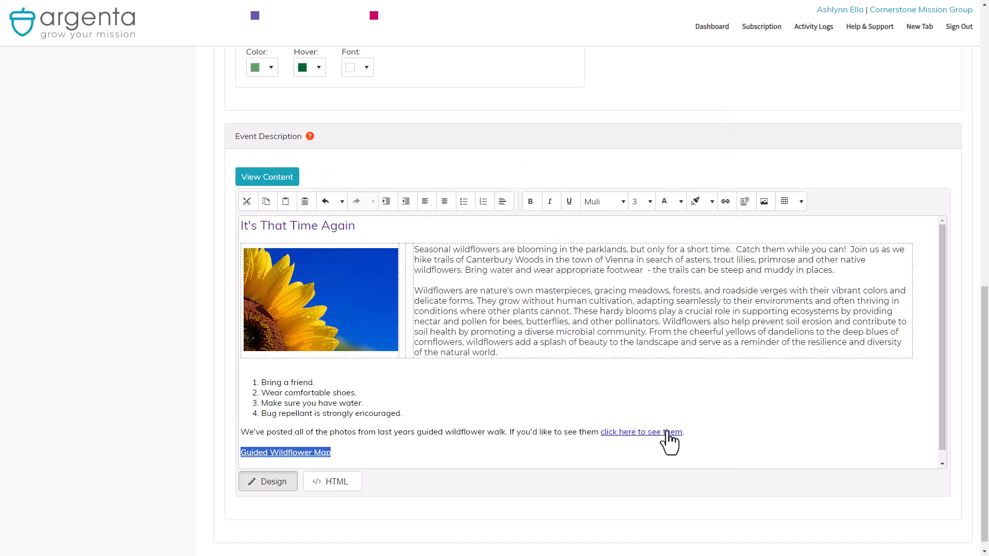
{"action": "left_click", "coordinate": [315, 382]}
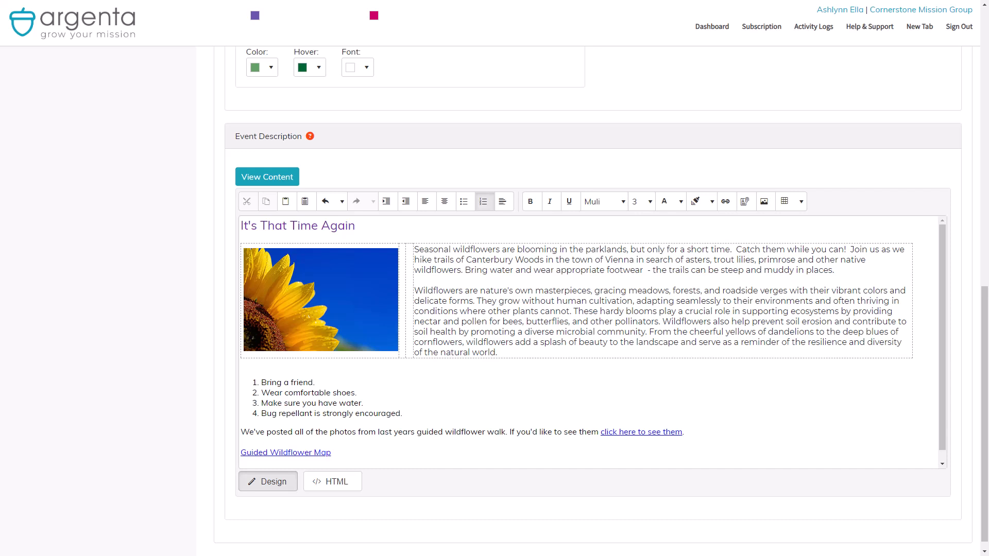
Write "Don't forget to download your" before the map link and ". It's helpful for finding your way through the garden." after it
{"action": "left_click", "coordinate": [241, 462]}
{"action": "key", "text": "Up"}
{"action": "type", "text": "Don't fo"}
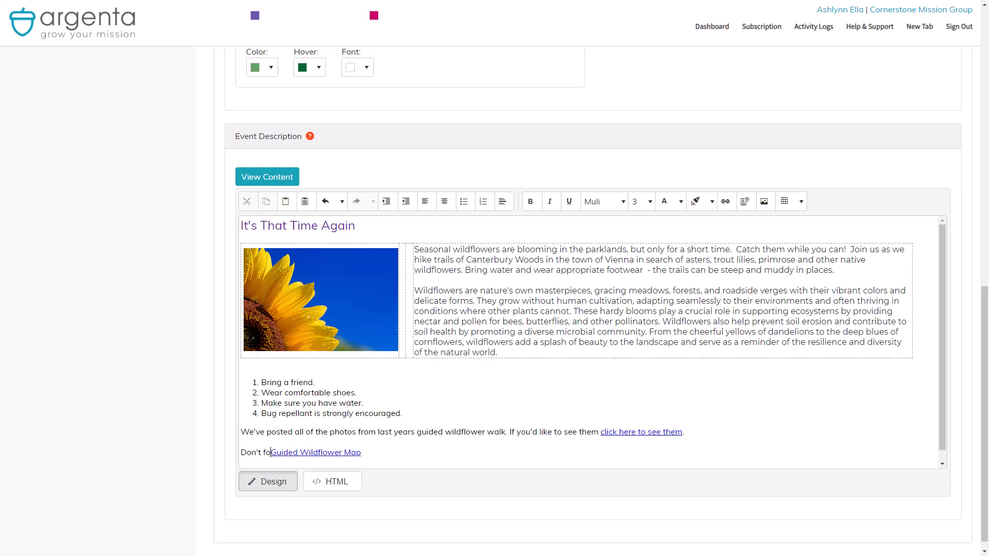
{"action": "type", "text": "rget to dow"}
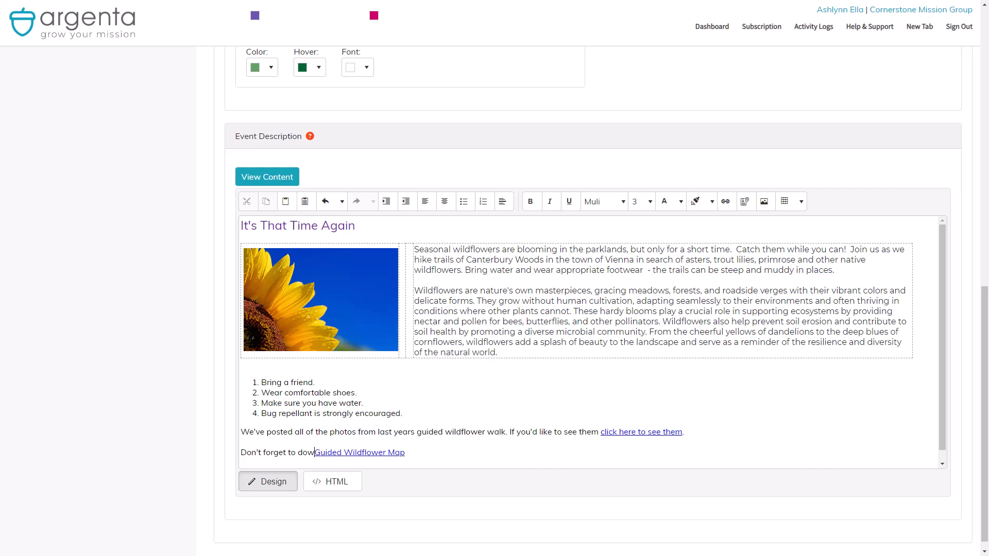
{"action": "type", "text": "nload your"}
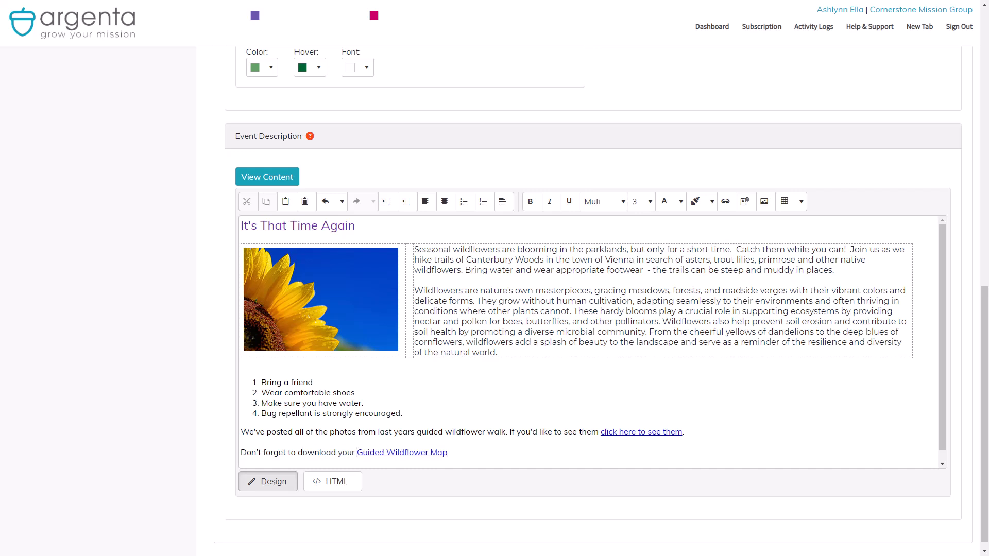
{"action": "type", "text": ". It's helpful for finding your way through the garden."}
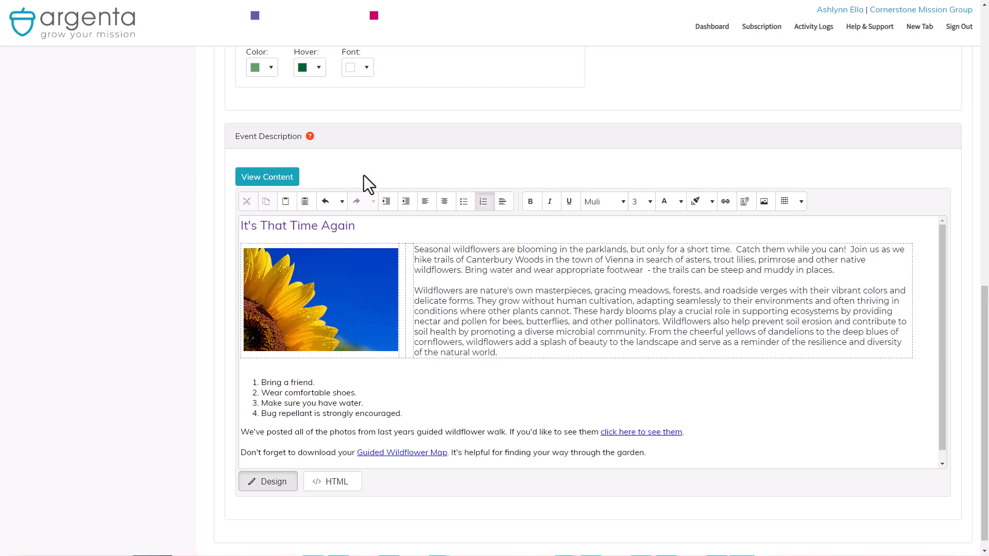
Switch the event description to content view and examine the map link sentence in the public form preview
{"action": "left_click", "coordinate": [263, 186]}
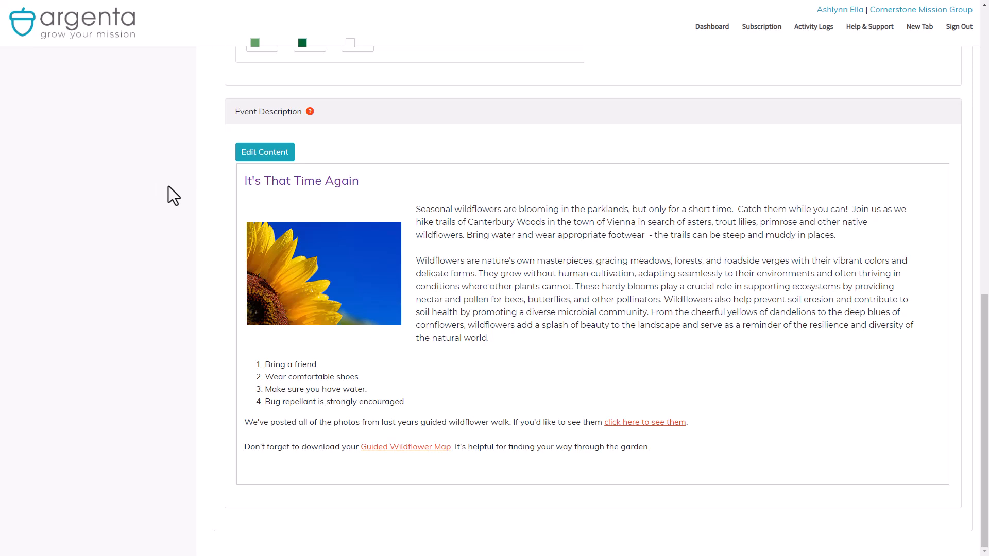
{"action": "scroll", "coordinate": [207, 207], "scroll_direction": "up", "scroll_amount": 10}
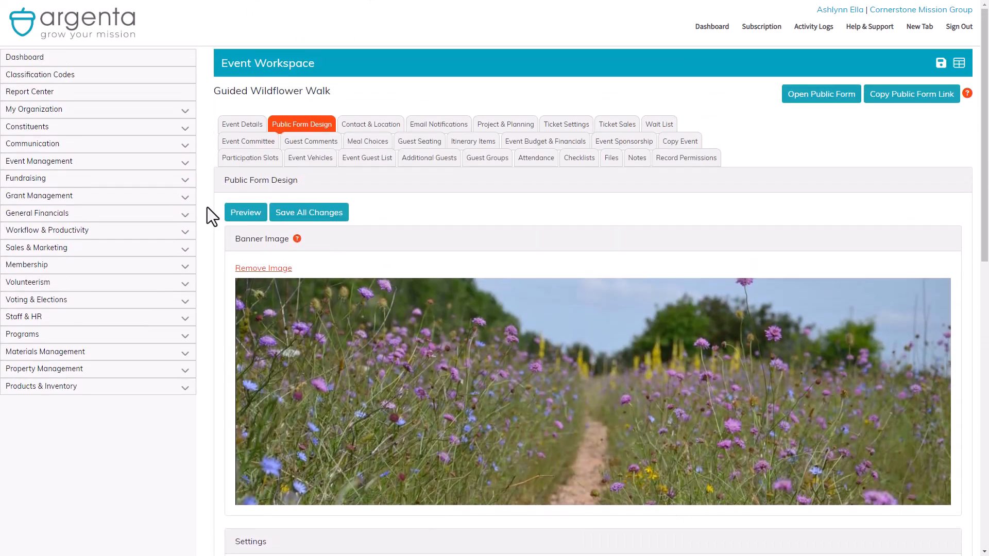
{"action": "left_click", "coordinate": [238, 217]}
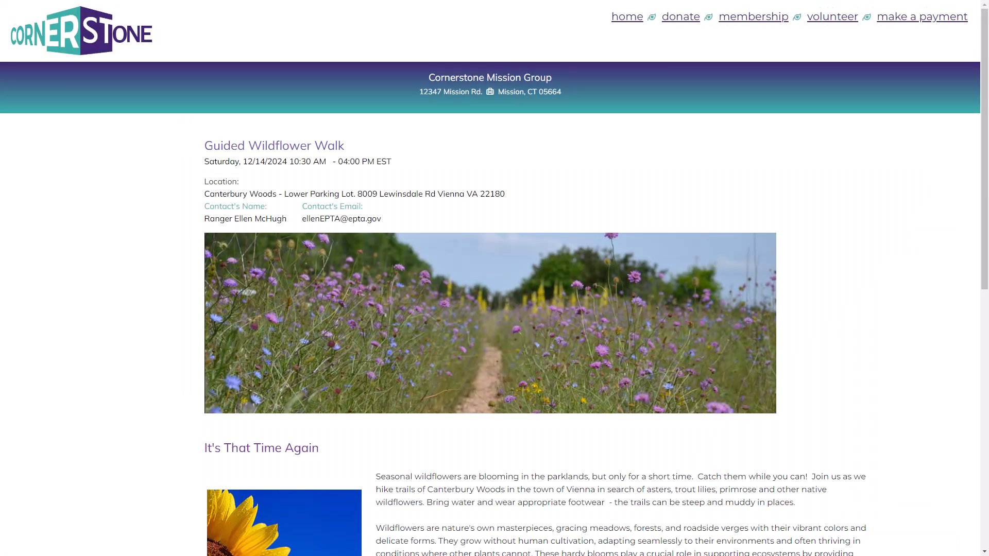
{"action": "scroll", "coordinate": [494, 278], "scroll_direction": "down", "scroll_amount": 5}
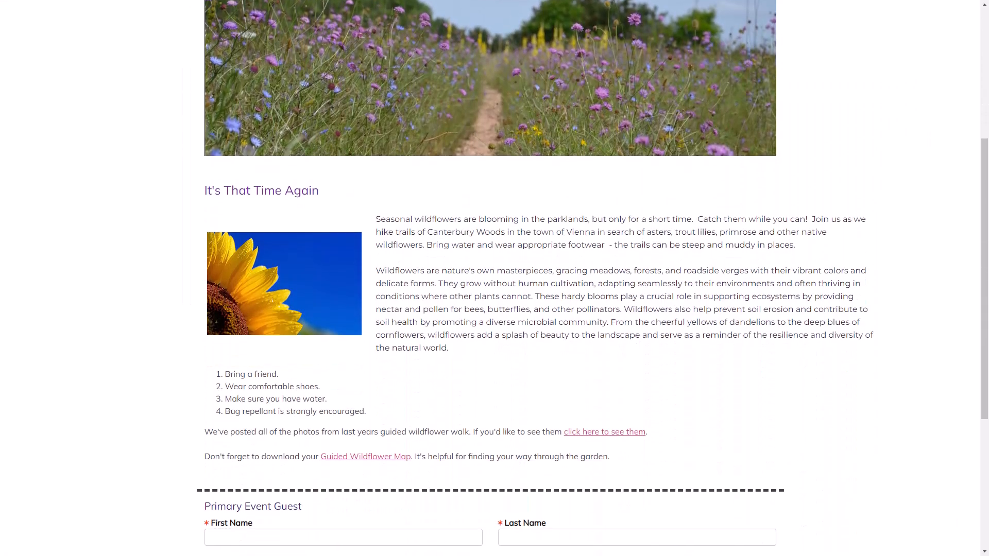